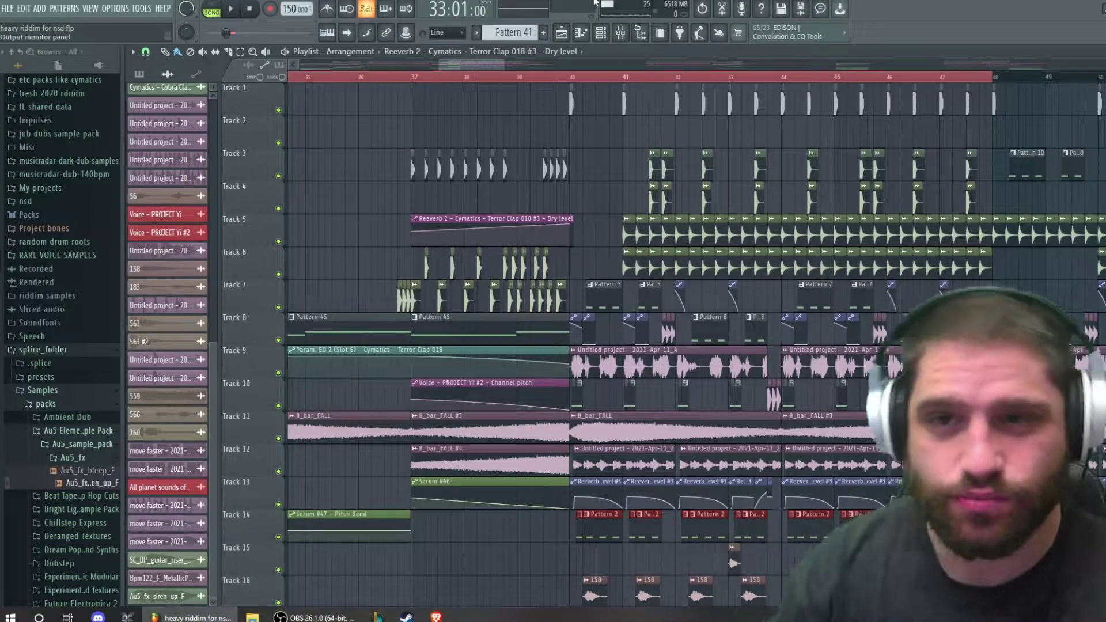
# Step: Zoom the playlist to the bar-40 drop, select Pattern 5 on Track 7, and play it
pyautogui.click(271, 111)
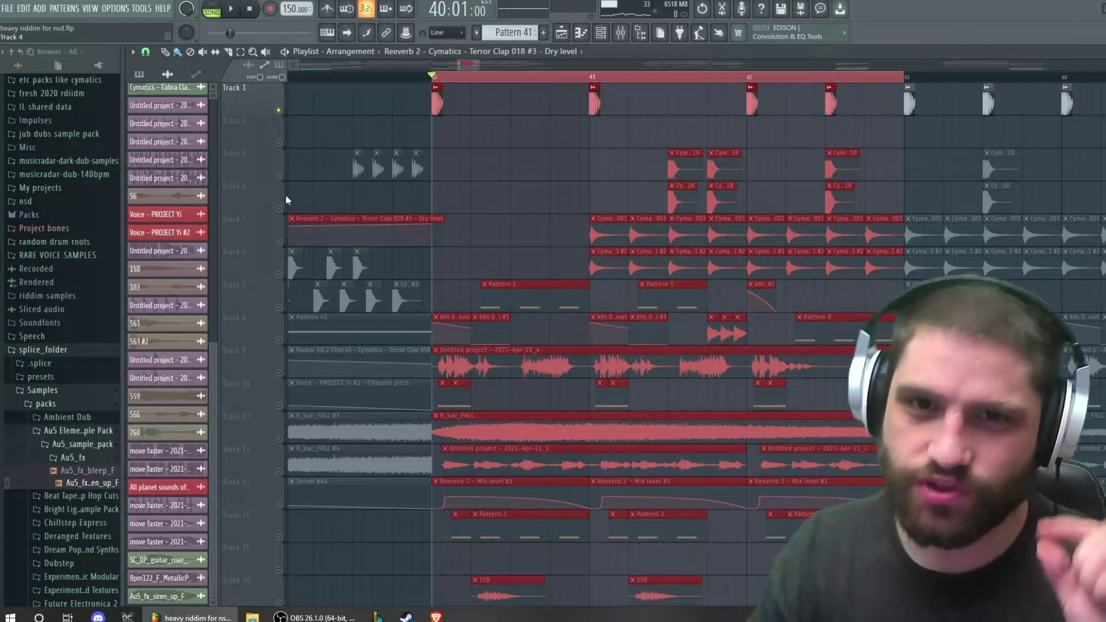
pyautogui.click(278, 307)
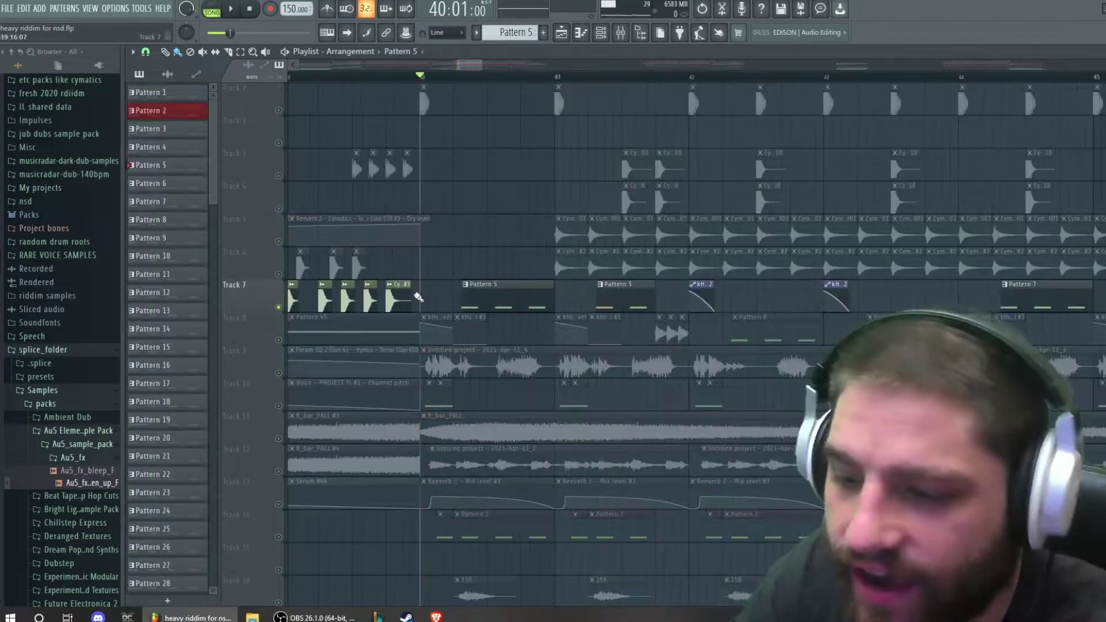
pyautogui.scroll(-3, 467, 293)
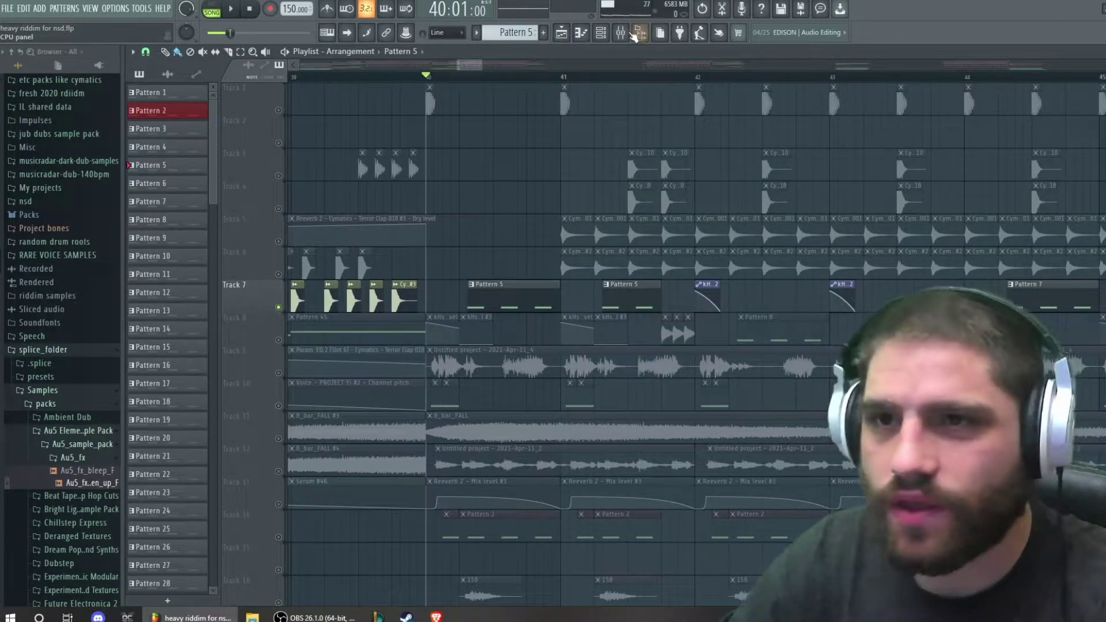
pyautogui.press('space')
pyautogui.press('space')
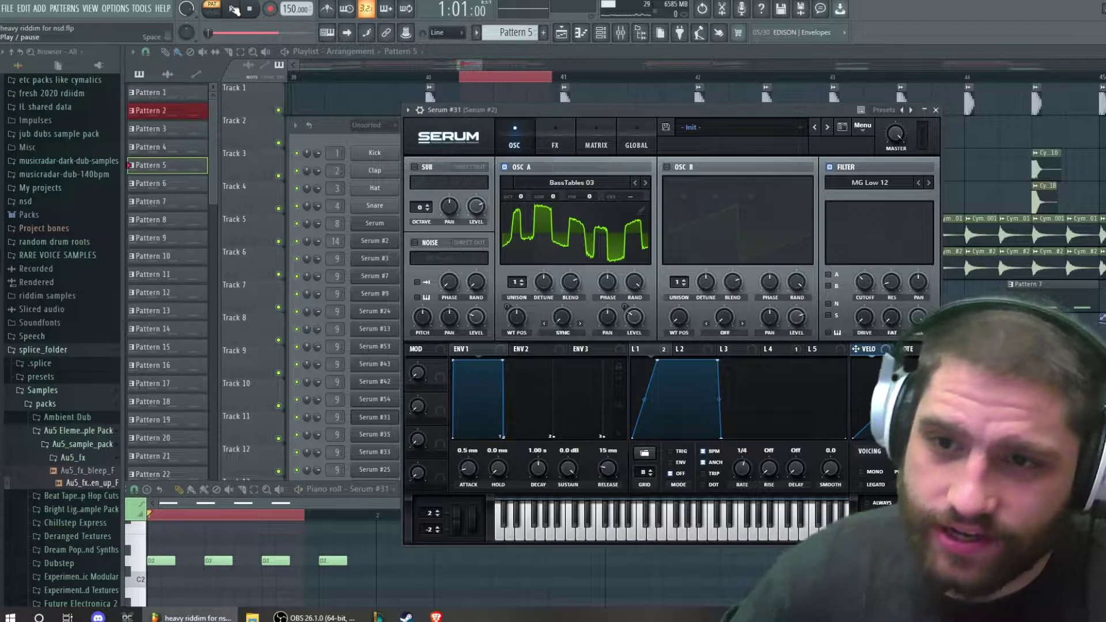
# Step: Audition the Serum bass with wavetable position raised to 127, then undo that change
pyautogui.click(234, 10)
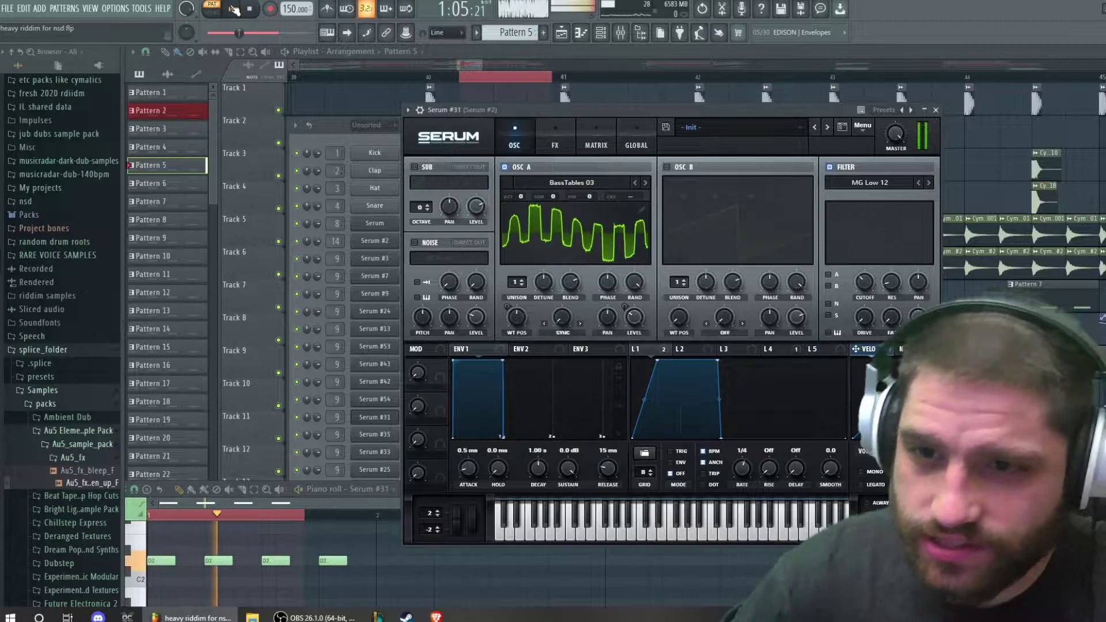
pyautogui.click(234, 10)
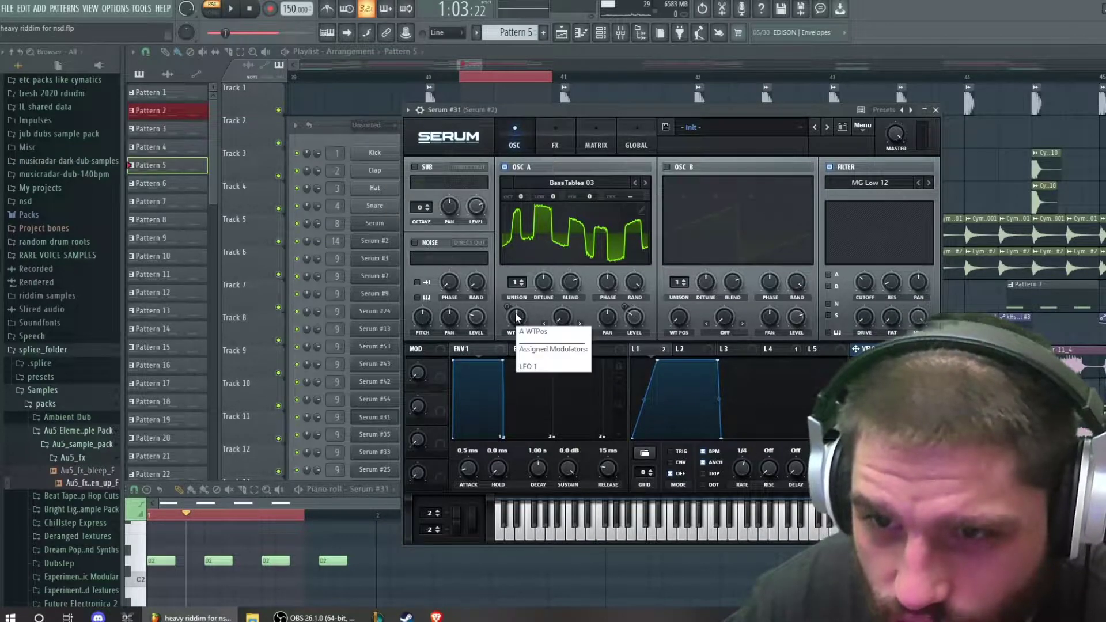
pyautogui.moveTo(516, 320); pyautogui.dragTo(519, 323)
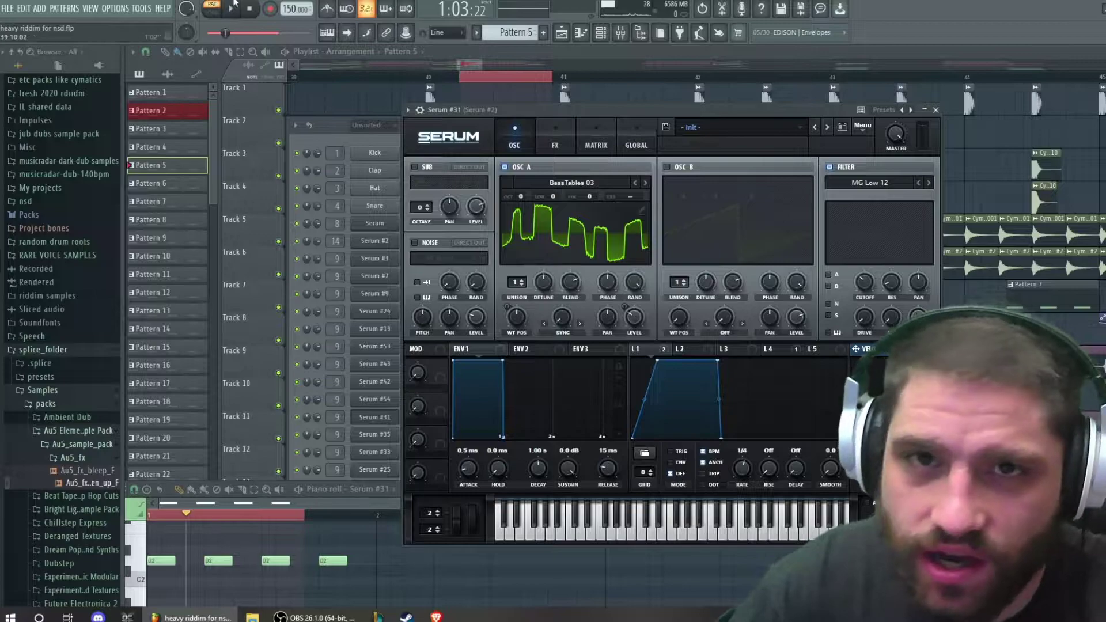
pyautogui.click(231, 6)
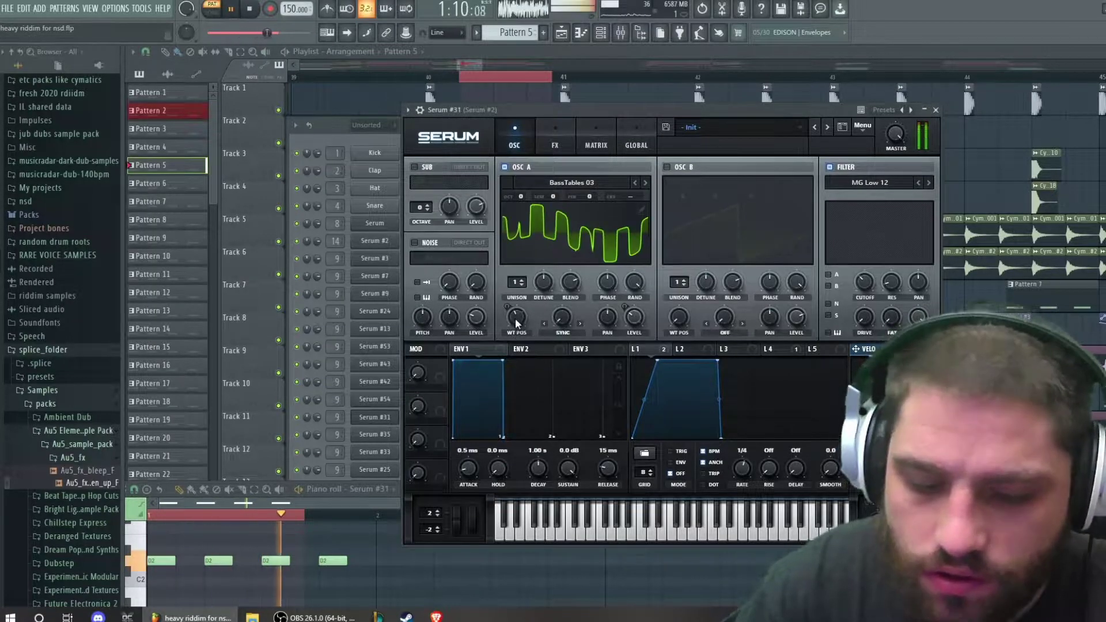
pyautogui.press('space')
pyautogui.hotkey('ctrl', 'z')
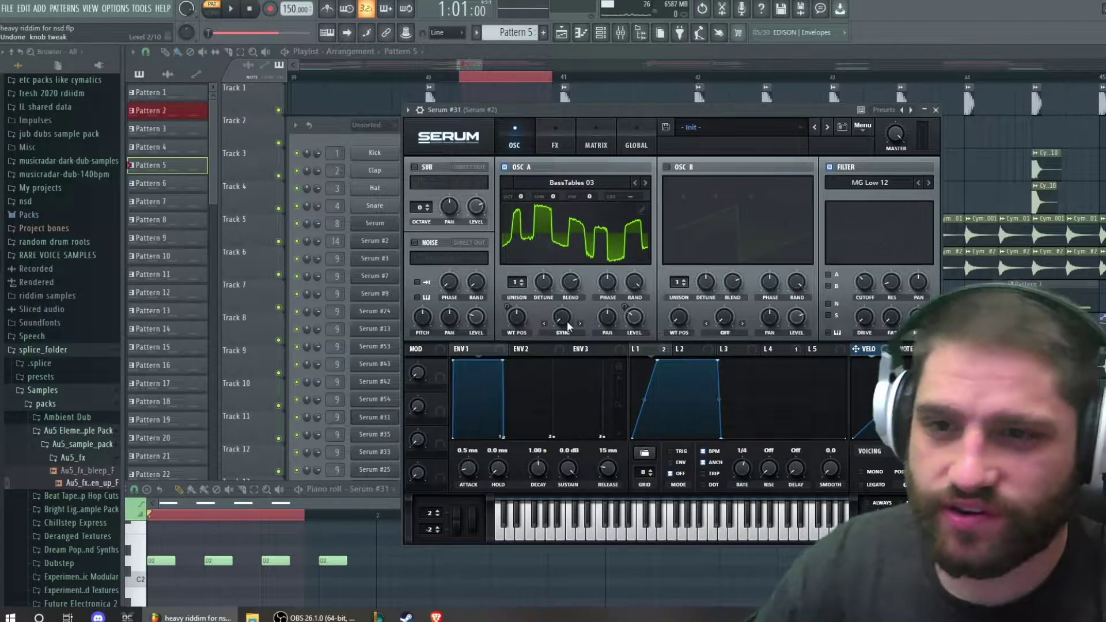
pyautogui.press('space')
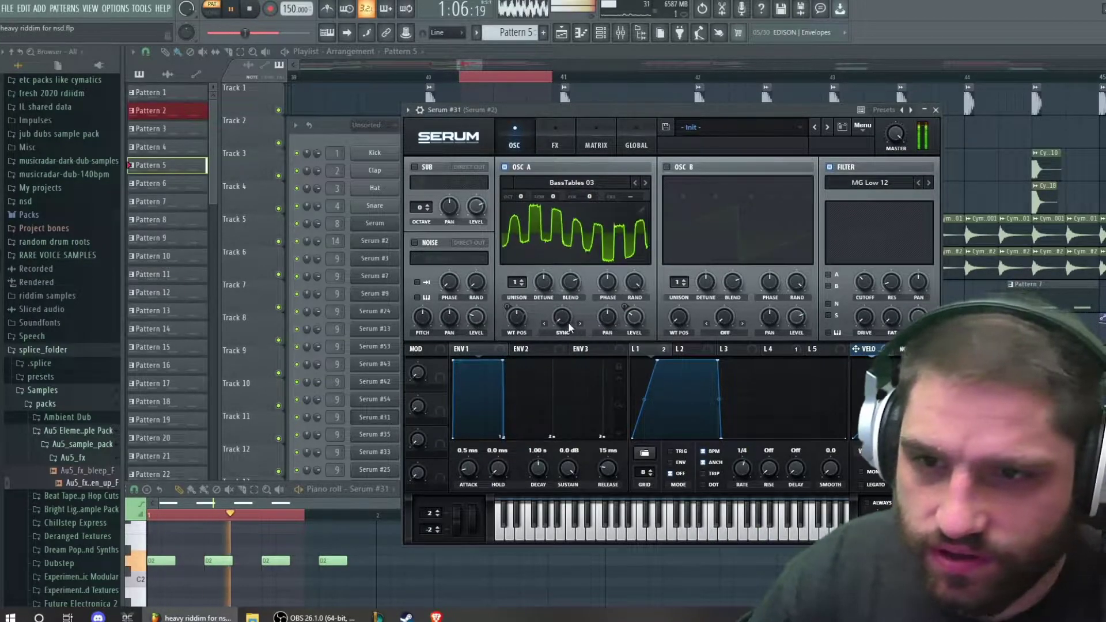
pyautogui.press('space')
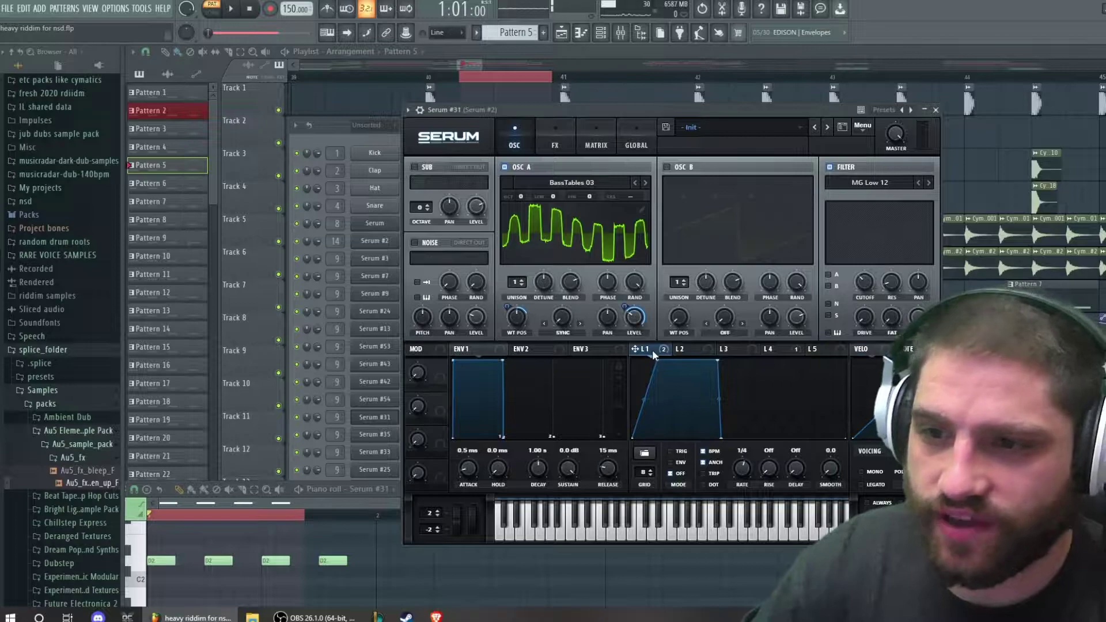
# Step: Check the WT POS knob's options, replay the bass, and show Serum's FX page
pyautogui.rightClick(517, 320)
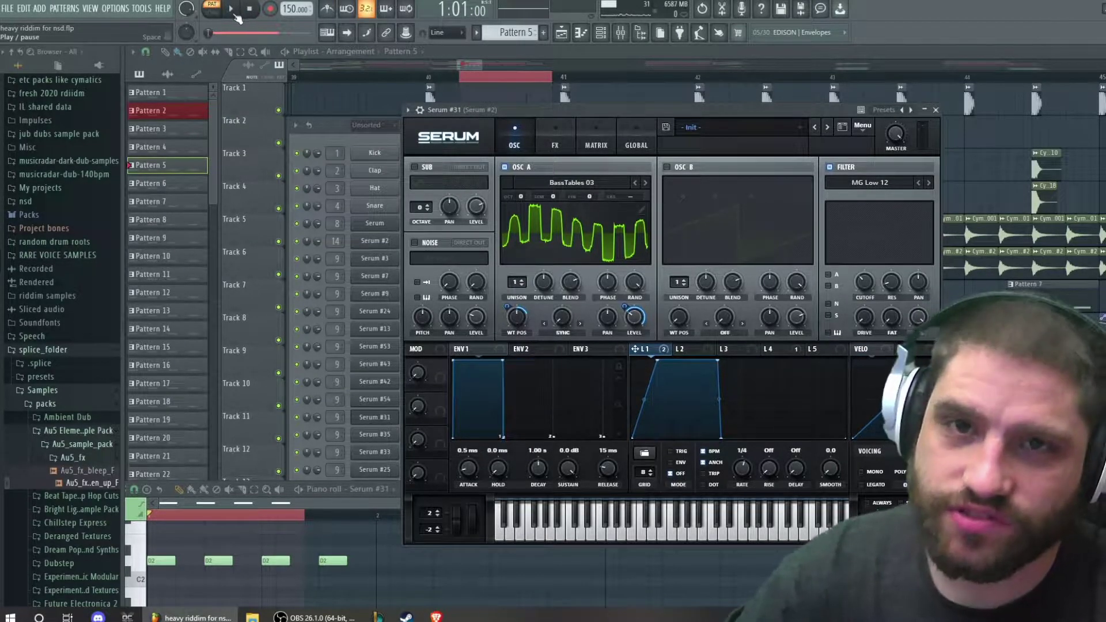
pyautogui.click(233, 12)
pyautogui.click(233, 13)
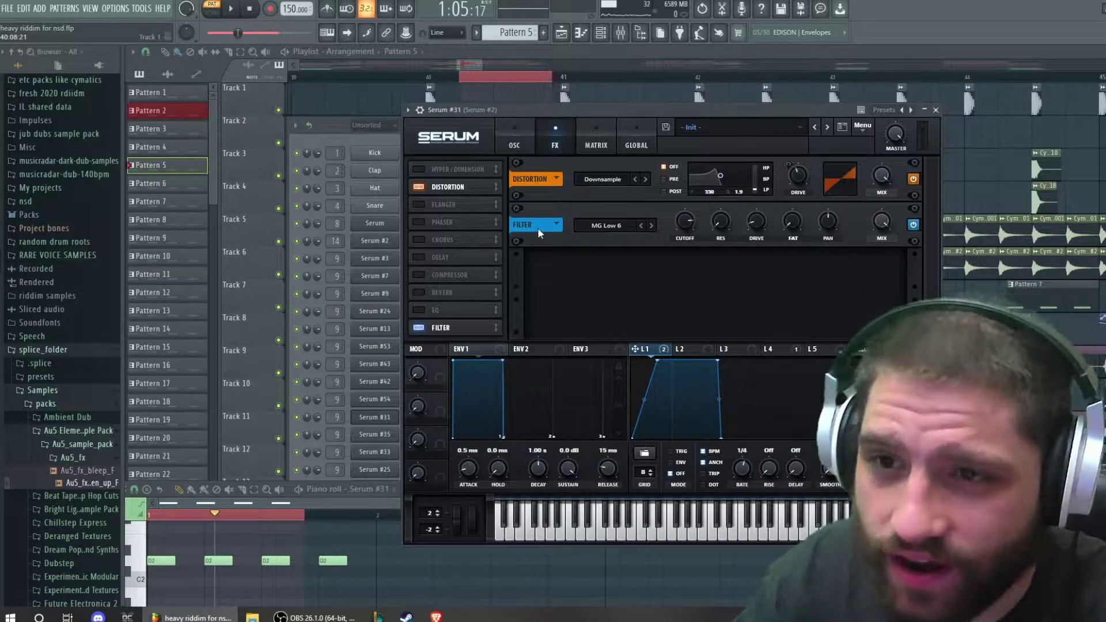
# Step: Compare the bass with Serum's filter bypassed and re-enabled, then bring up its mixer insert with F9
pyautogui.click(231, 9)
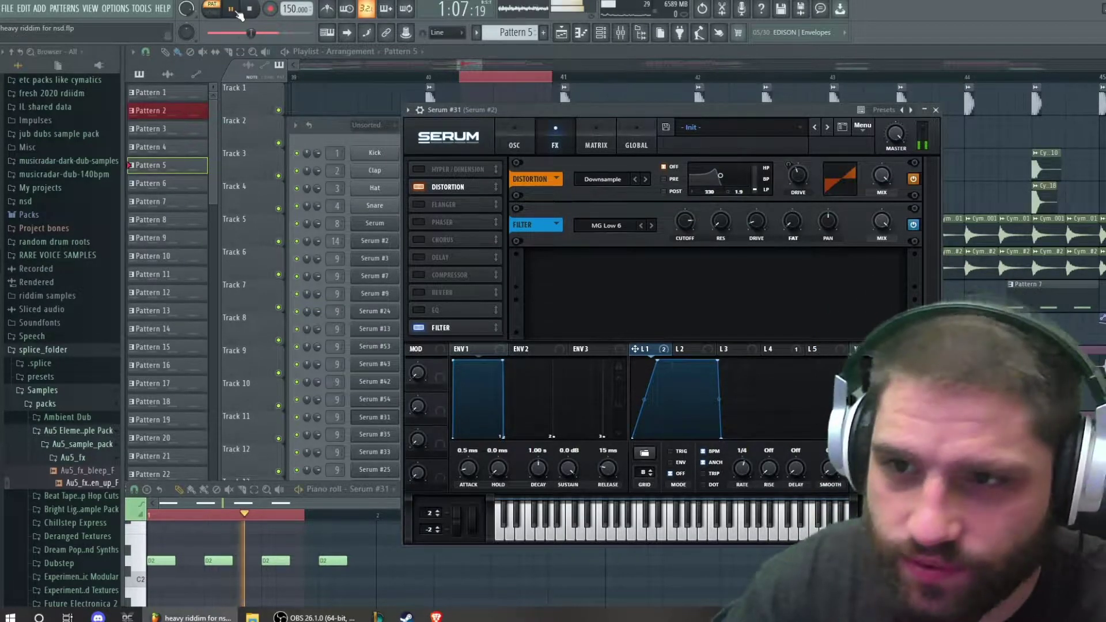
pyautogui.press('space')
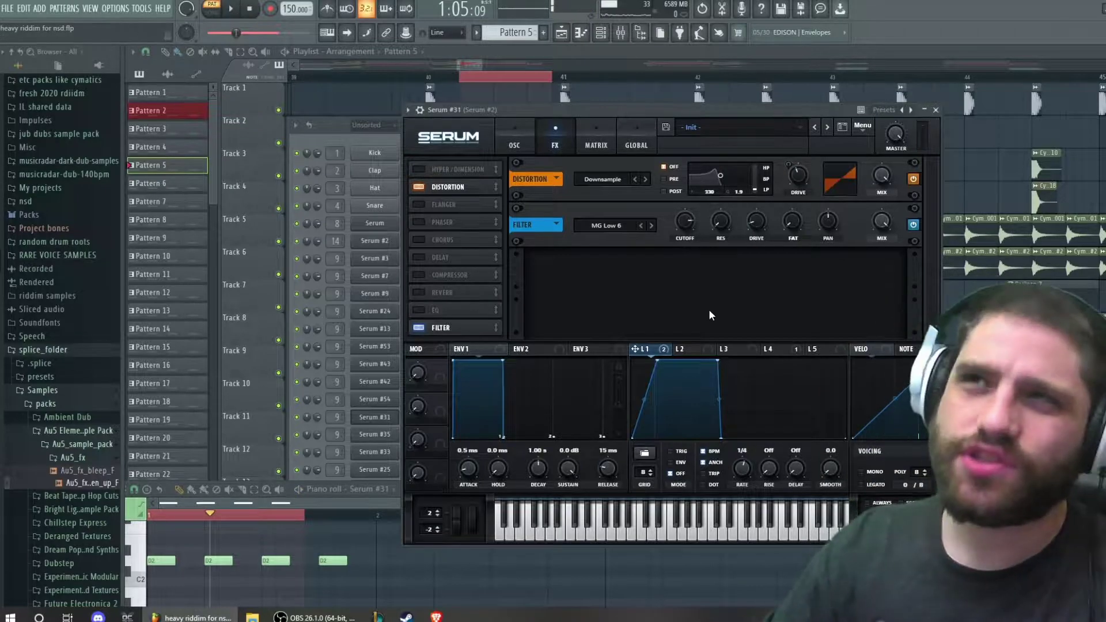
pyautogui.click(911, 225)
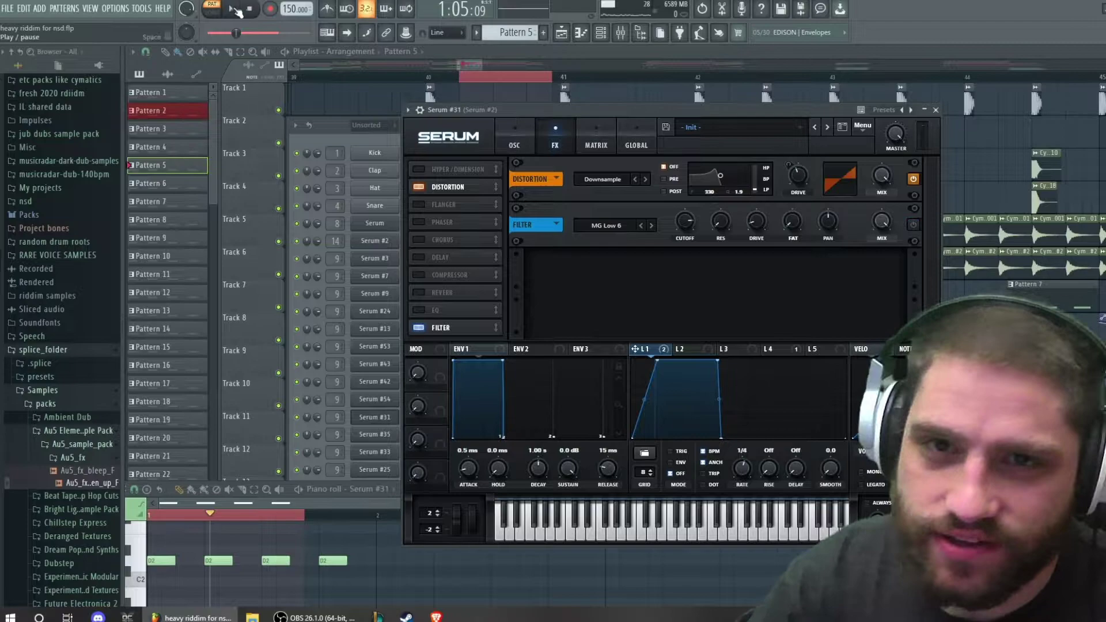
pyautogui.click(236, 12)
pyautogui.click(913, 224)
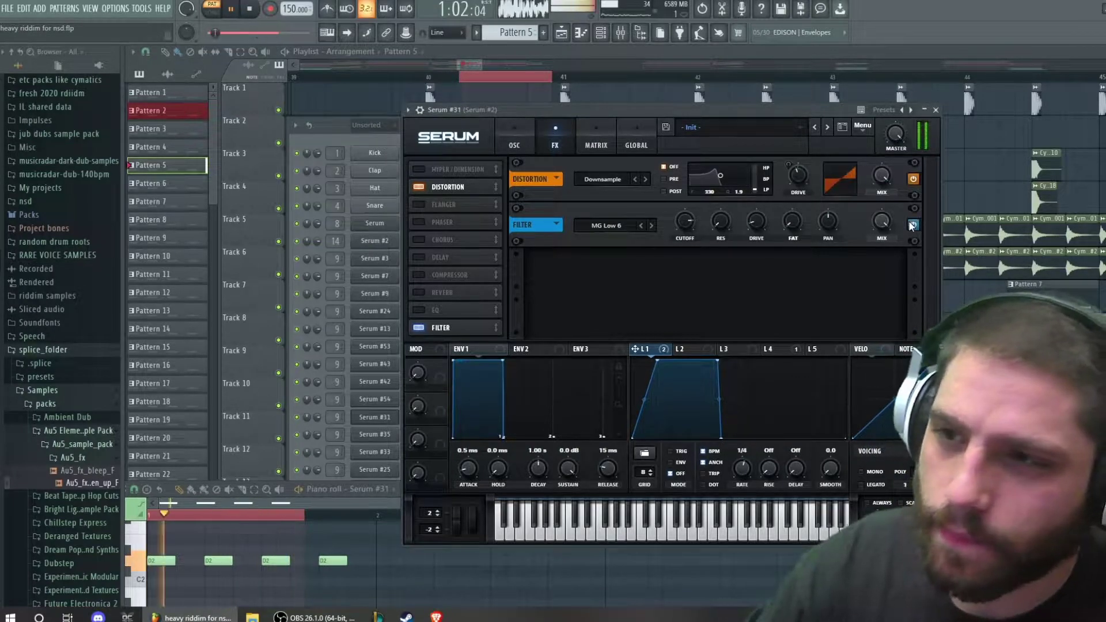
pyautogui.click(233, 13)
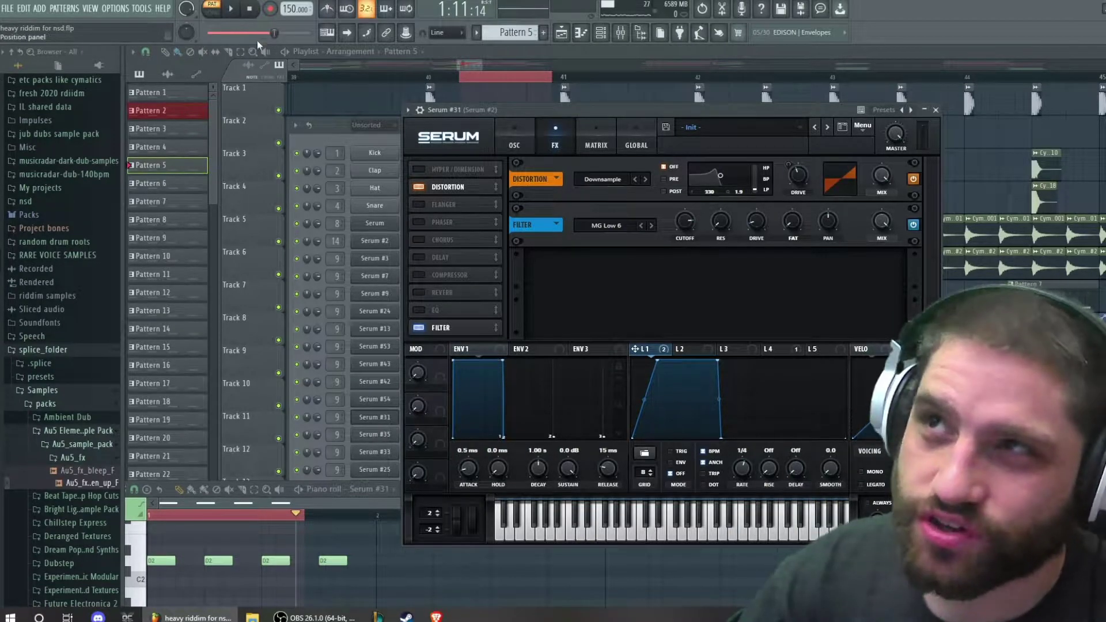
pyautogui.moveTo(763, 109); pyautogui.dragTo(780, 168)
pyautogui.press('F9')
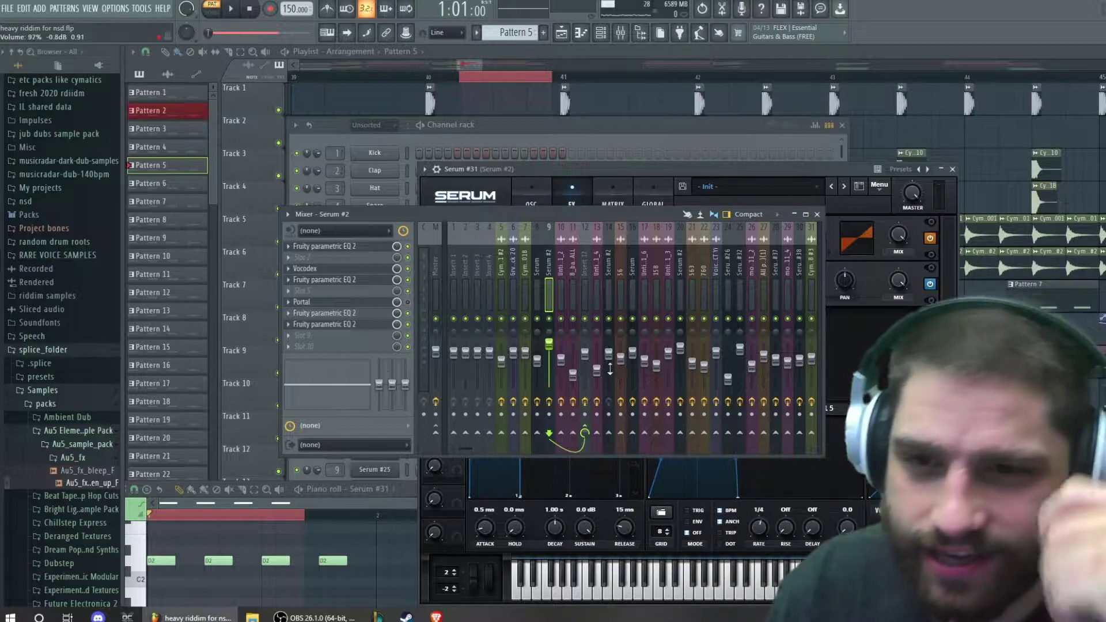
# Step: Open the Serum #2 insert's Vocodex and parametric EQ editors side by side, and play through the Vocodex
pyautogui.rightClick(574, 402)
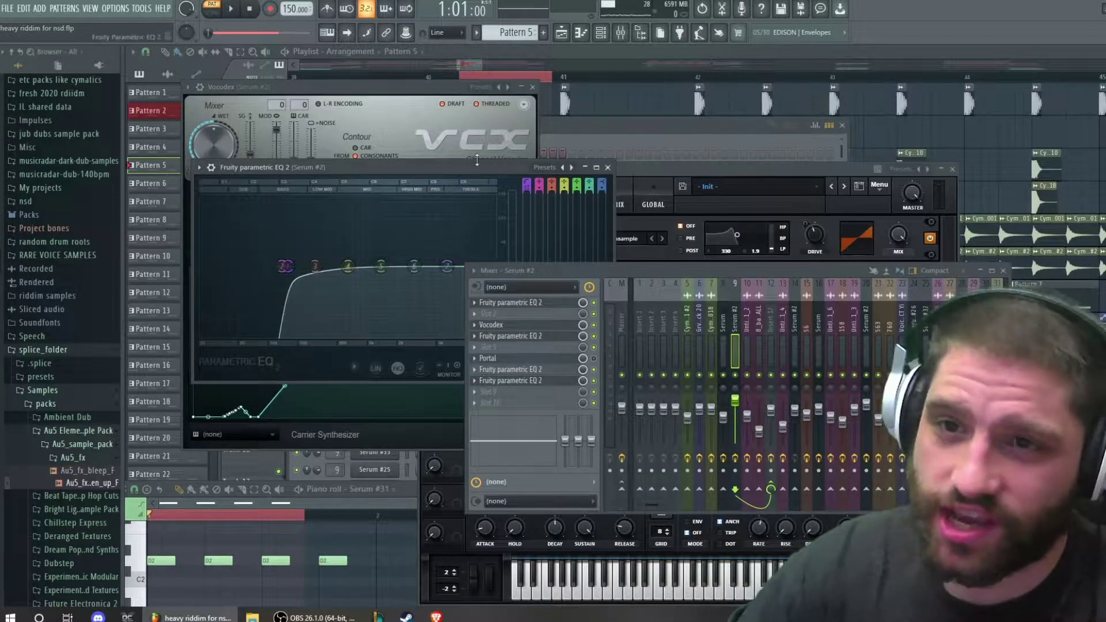
pyautogui.moveTo(374, 175); pyautogui.dragTo(384, 89)
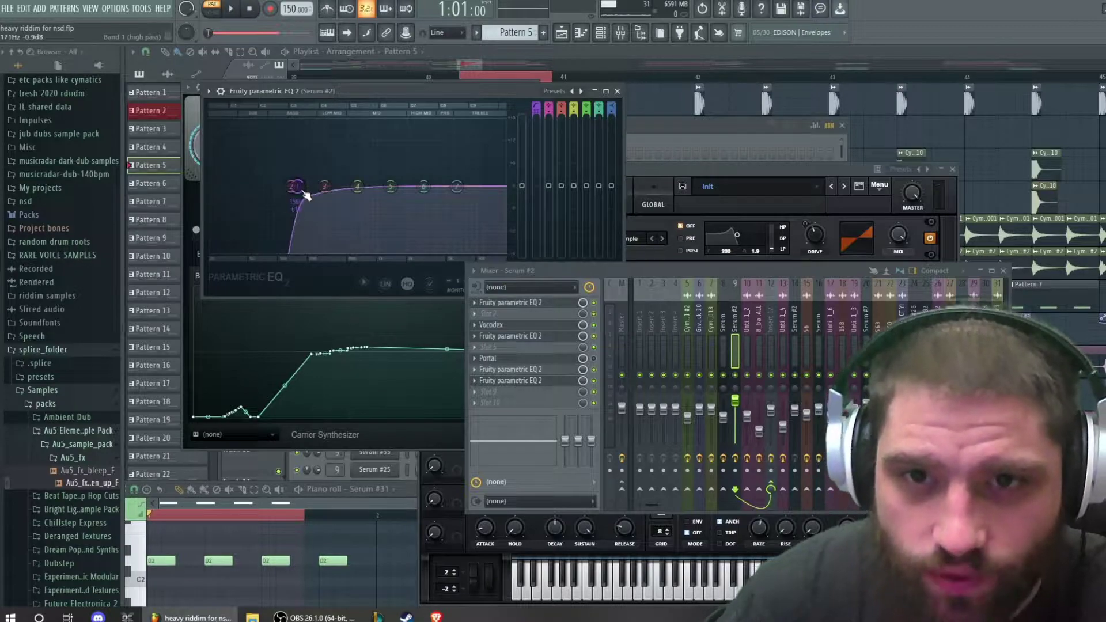
pyautogui.moveTo(482, 96); pyautogui.dragTo(473, 114)
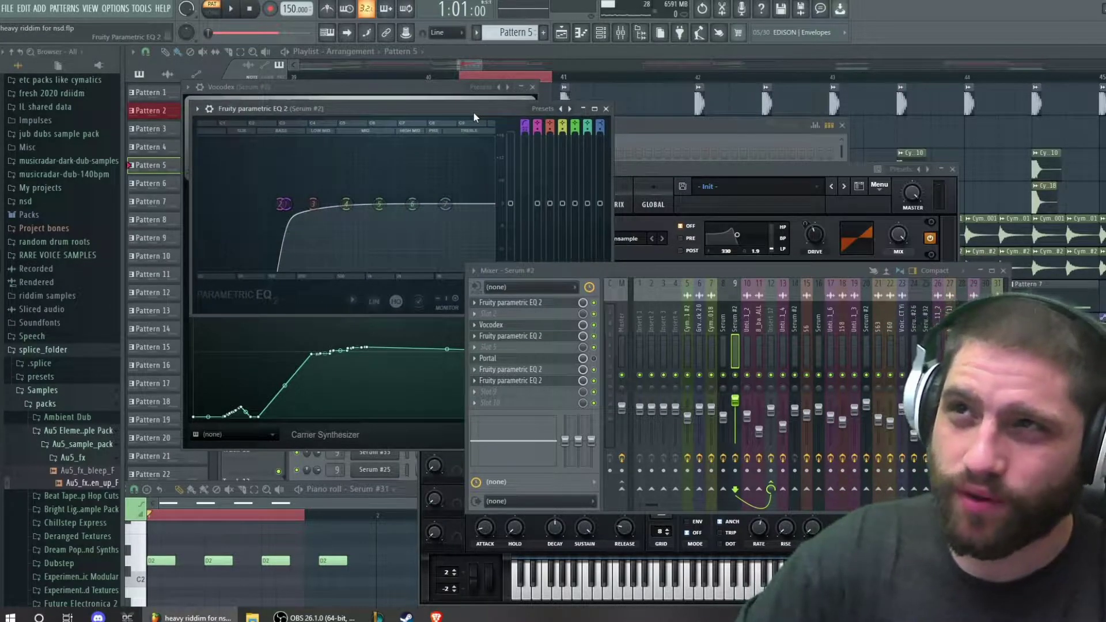
pyautogui.moveTo(474, 117); pyautogui.dragTo(430, 118)
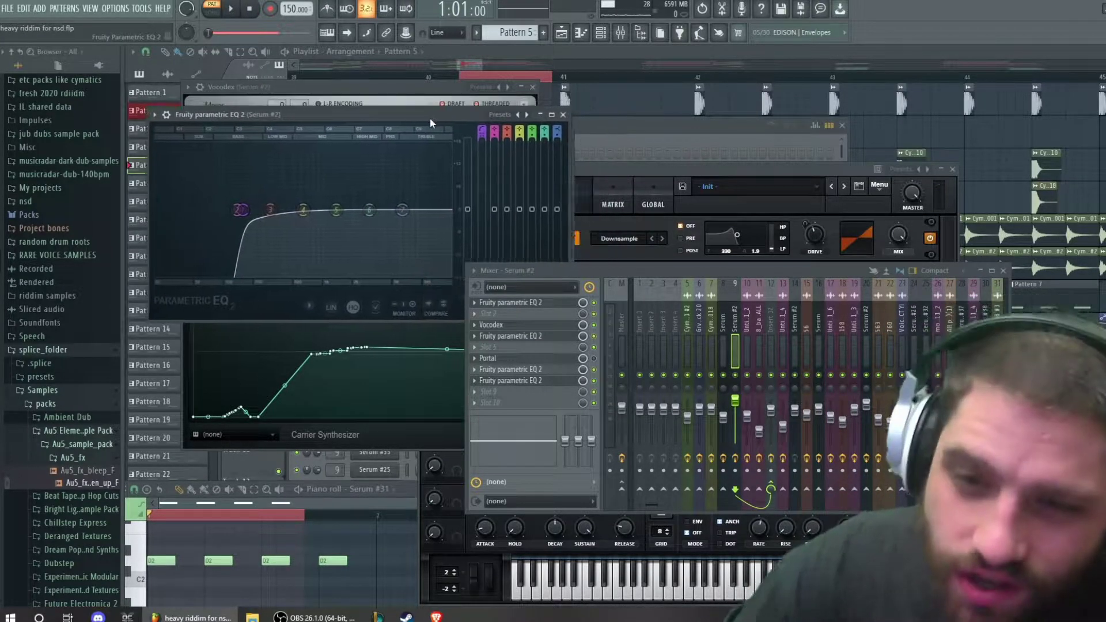
pyautogui.click(438, 87)
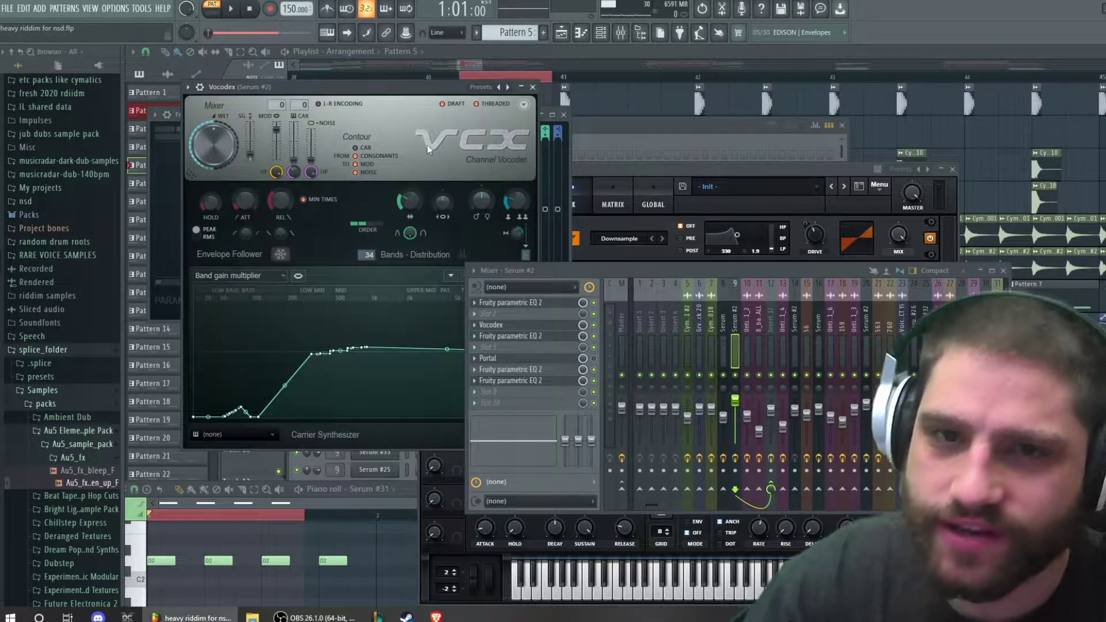
pyautogui.press('space')
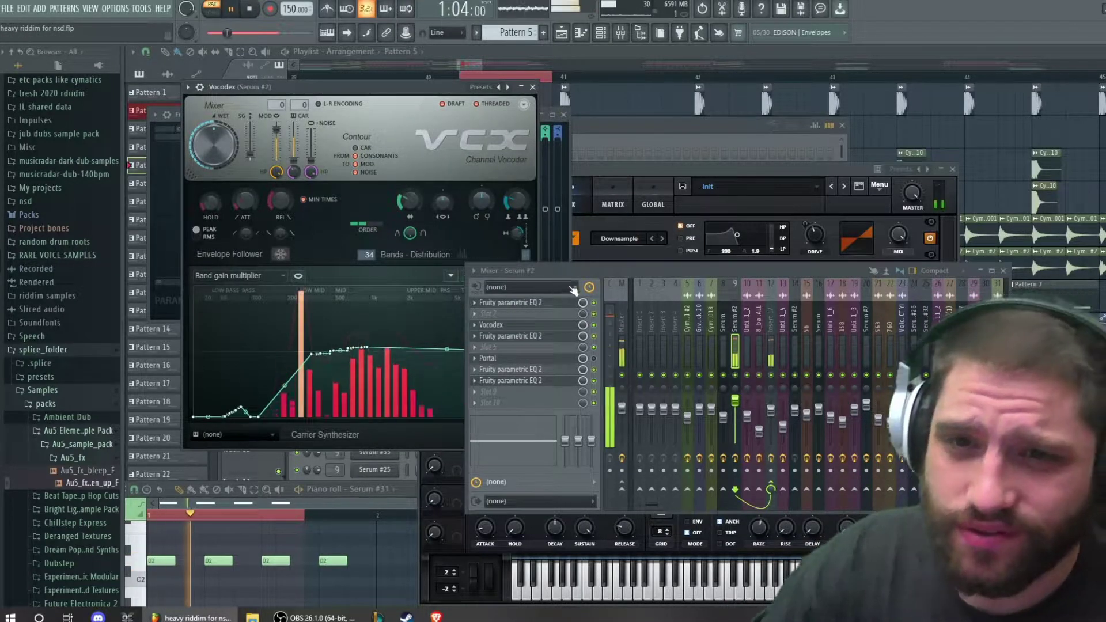
pyautogui.moveTo(627, 269); pyautogui.dragTo(764, 287)
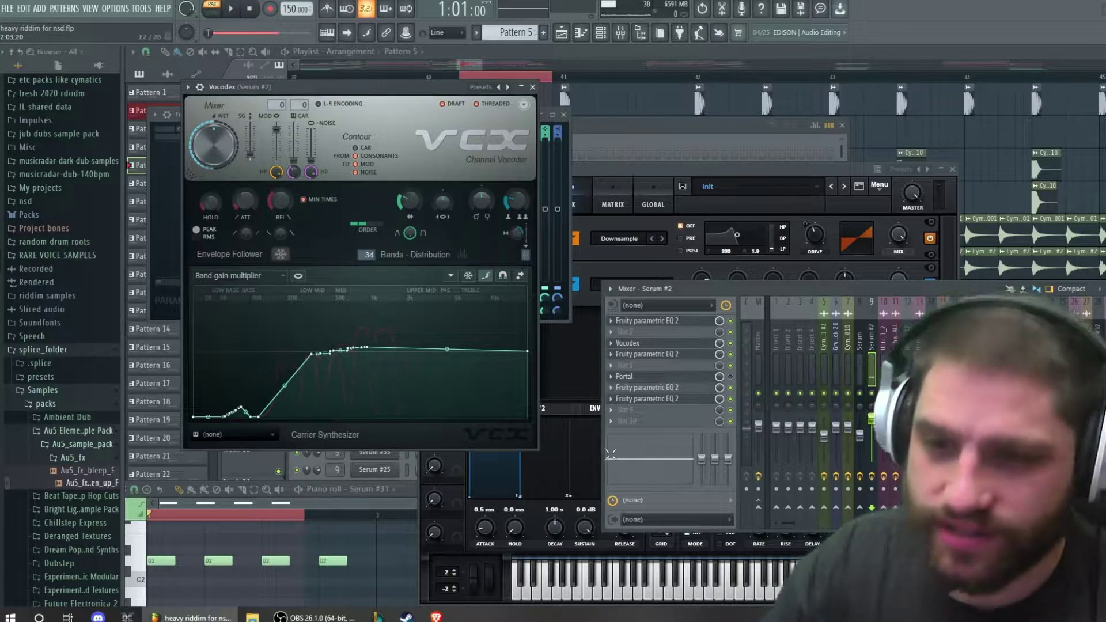
# Step: Drag the Serum #2 parametric EQ high-pass band from 169 Hz down to 23 Hz
pyautogui.click(634, 354)
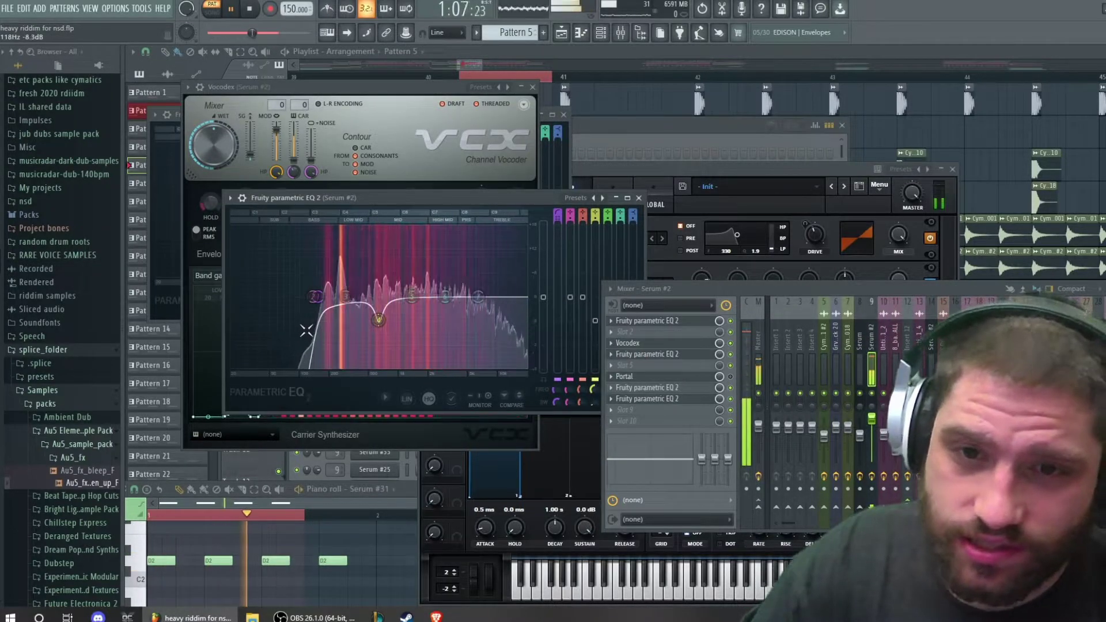
pyautogui.moveTo(317, 297)
pyautogui.mouseDown()
pyautogui.moveTo(237, 298)
pyautogui.moveTo(304, 297)
pyautogui.mouseUp()
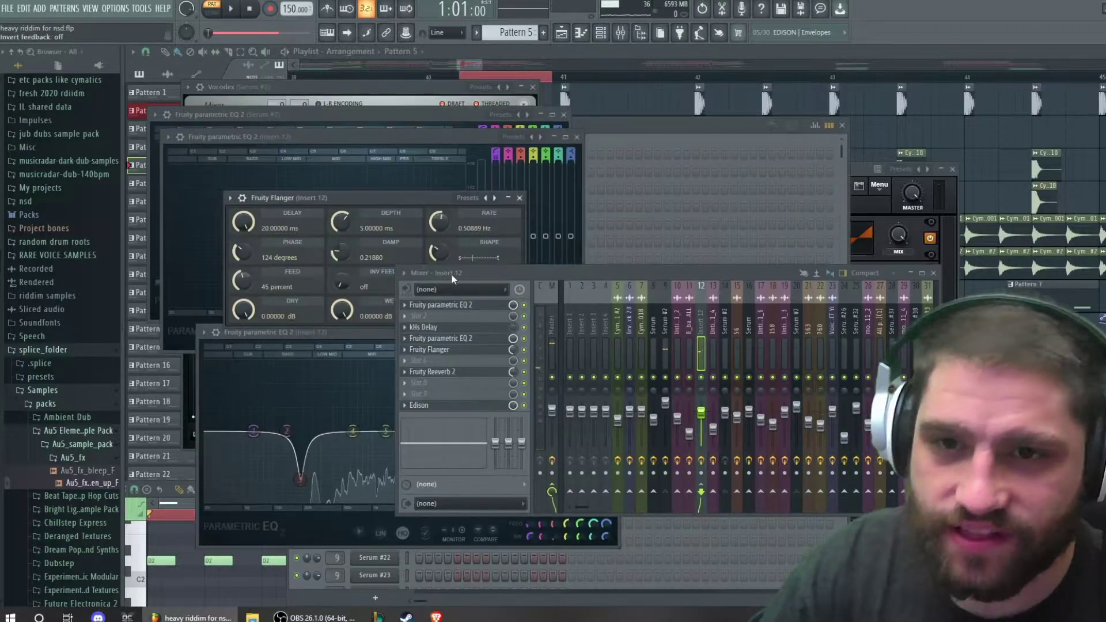
# Step: Dismiss the Flanger preset list without loading a preset, and play the Insert 12 chain twice
pyautogui.click(229, 199)
pyautogui.moveTo(271, 244)
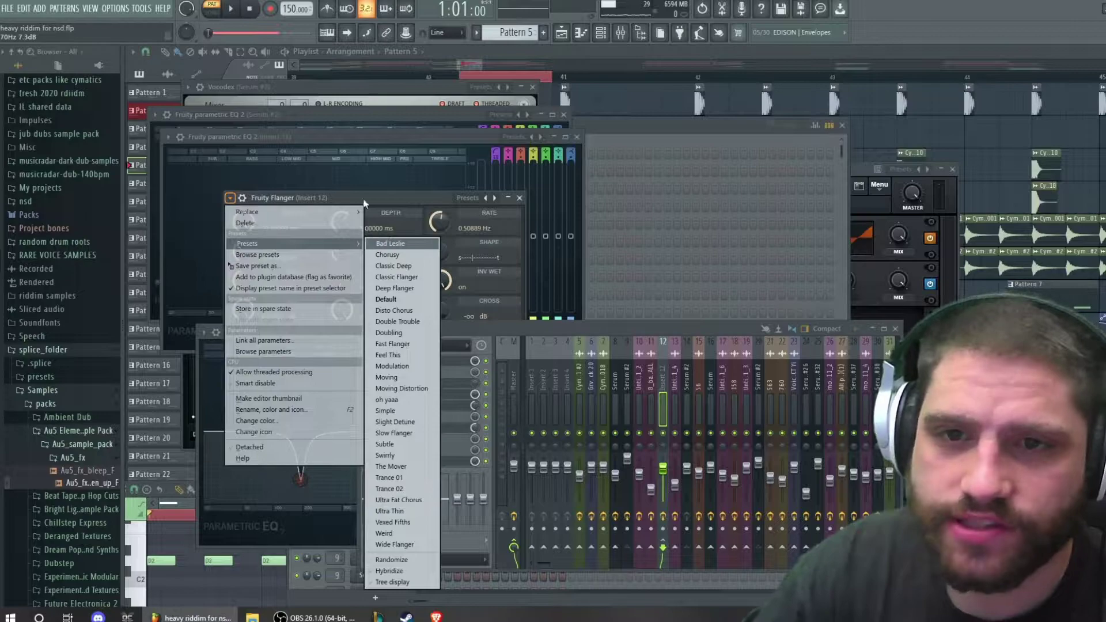
pyautogui.click(346, 198)
pyautogui.press('space')
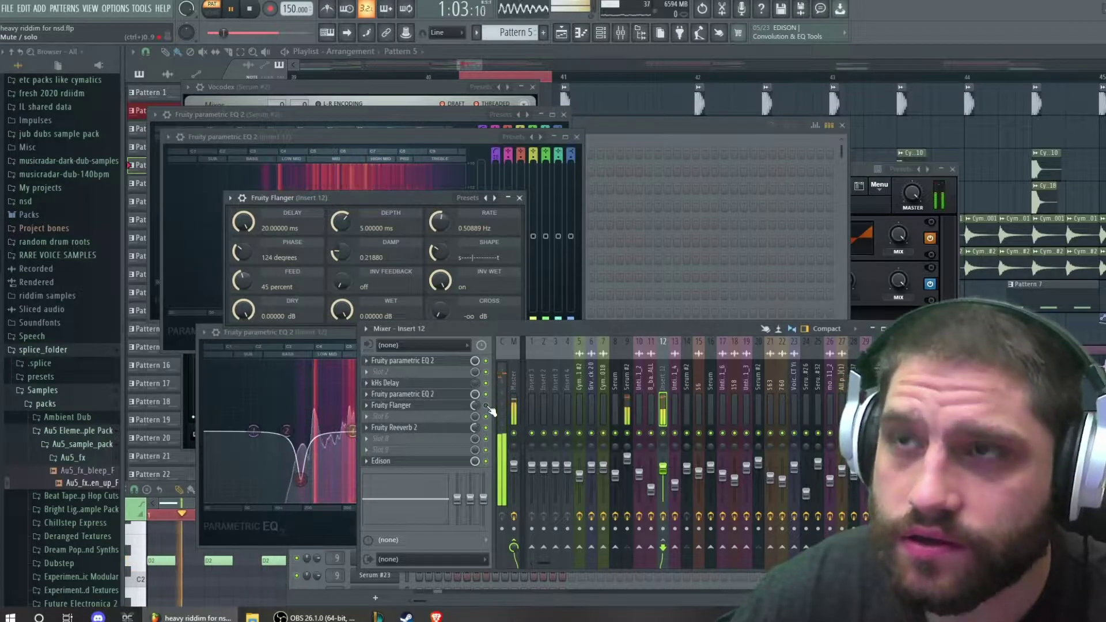
pyautogui.press('space')
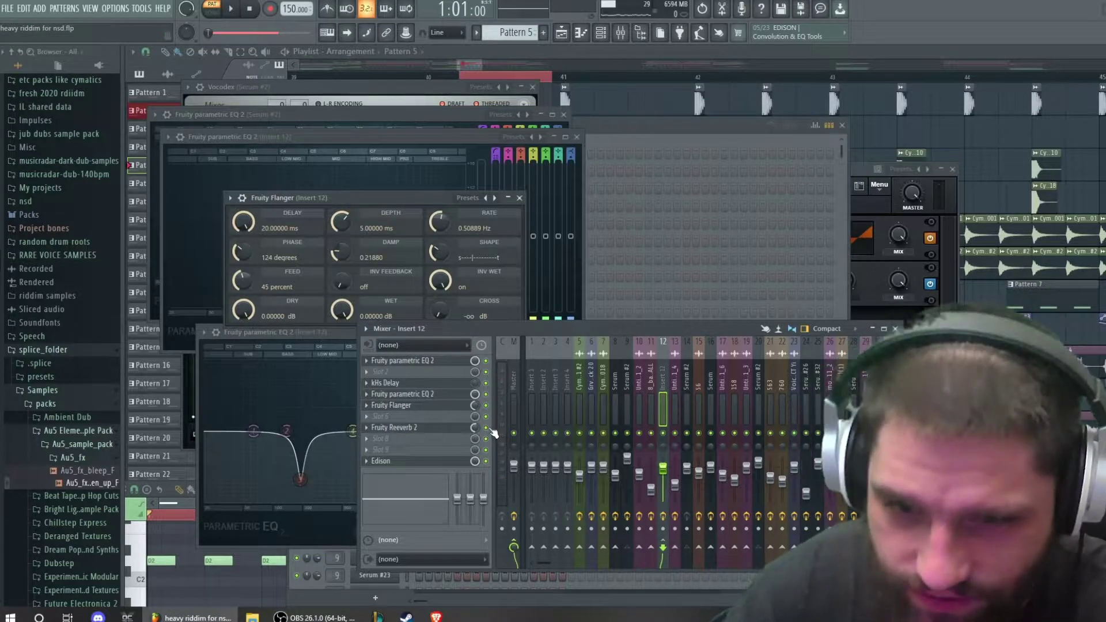
pyautogui.press('space')
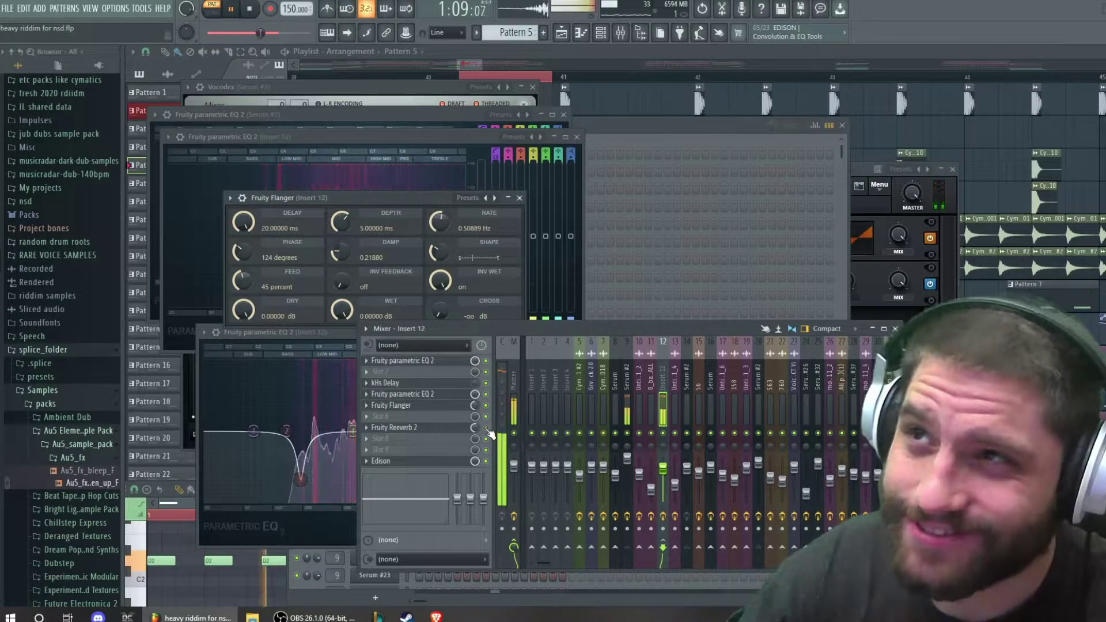
pyautogui.press('space')
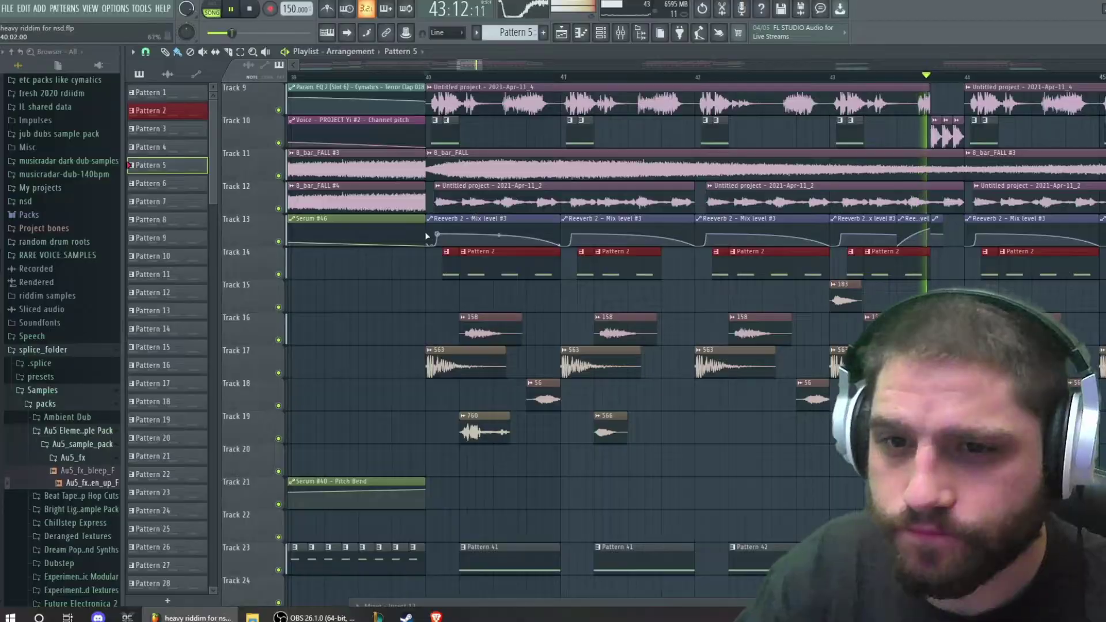
# Step: Close all windows, switch to song mode, solo and audition Track 14, then show the Serum mixer channel
pyautogui.press('l')
pyautogui.press('F12')
pyautogui.rightClick(279, 275)
pyautogui.press('space')
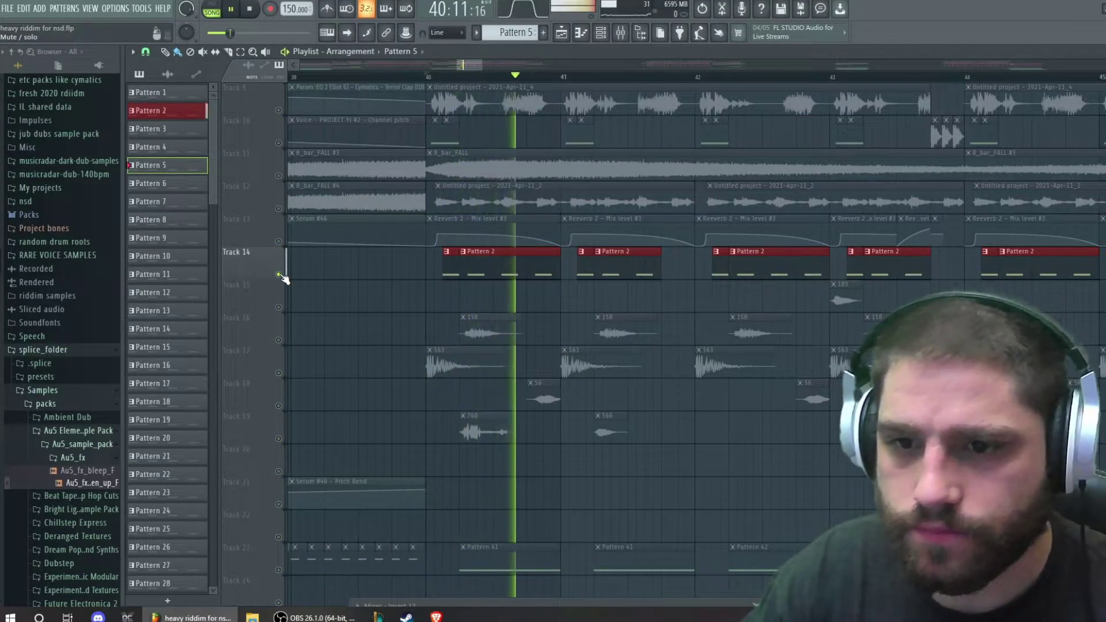
pyautogui.press('space')
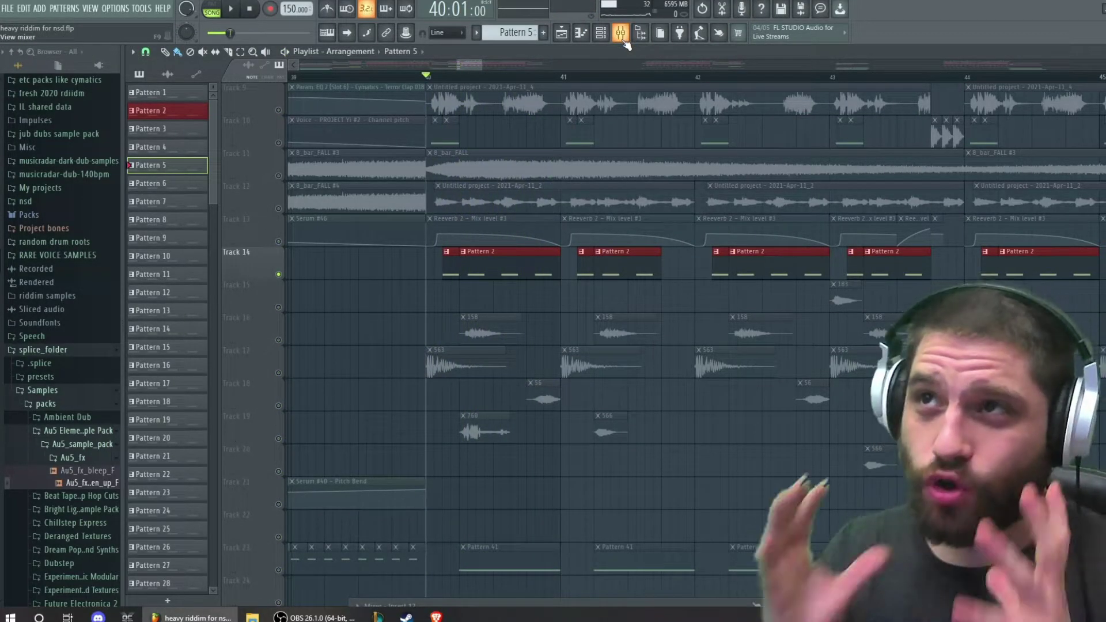
pyautogui.click(622, 37)
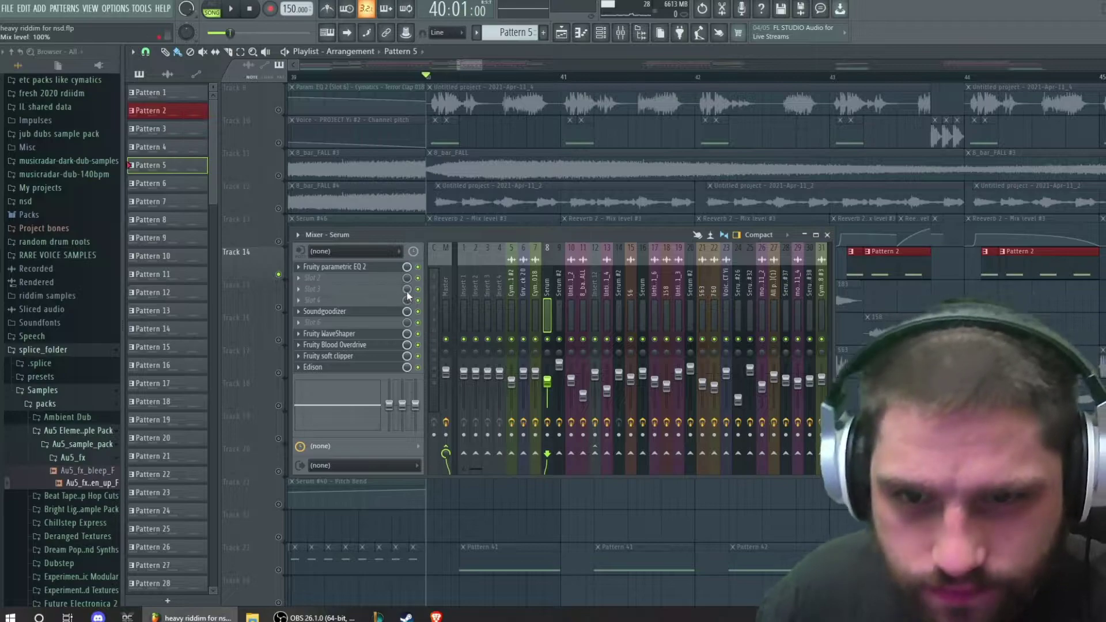
# Step: Open the Serum insert's Fruity parametric EQ 2 and Soundgoodizer, moving the mixer down-right
pyautogui.rightClick(420, 314)
pyautogui.click(362, 260)
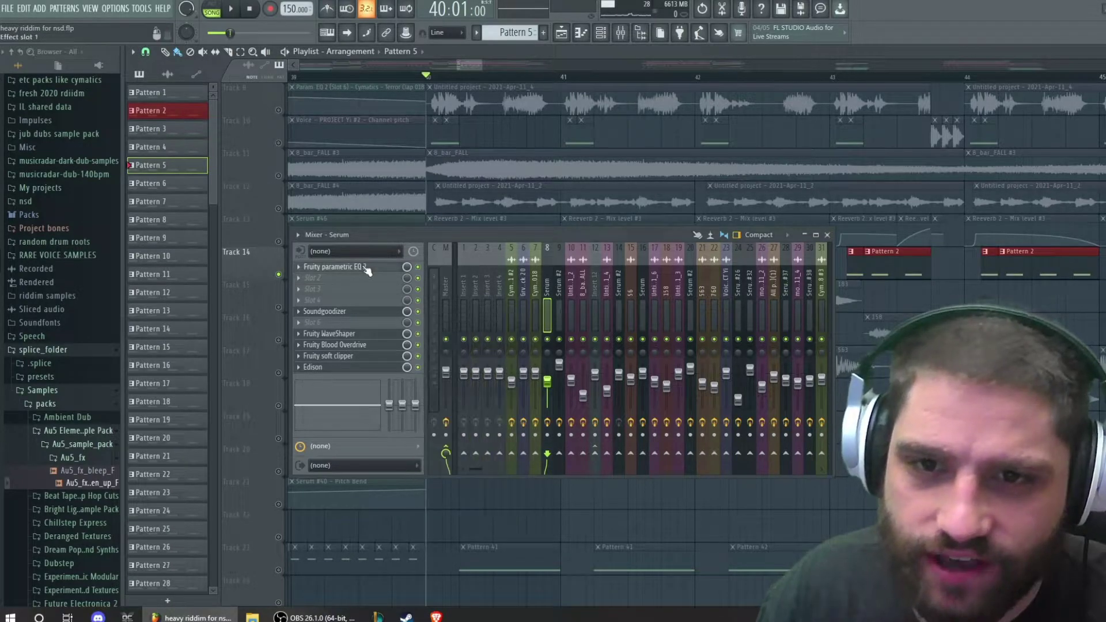
pyautogui.click(366, 269)
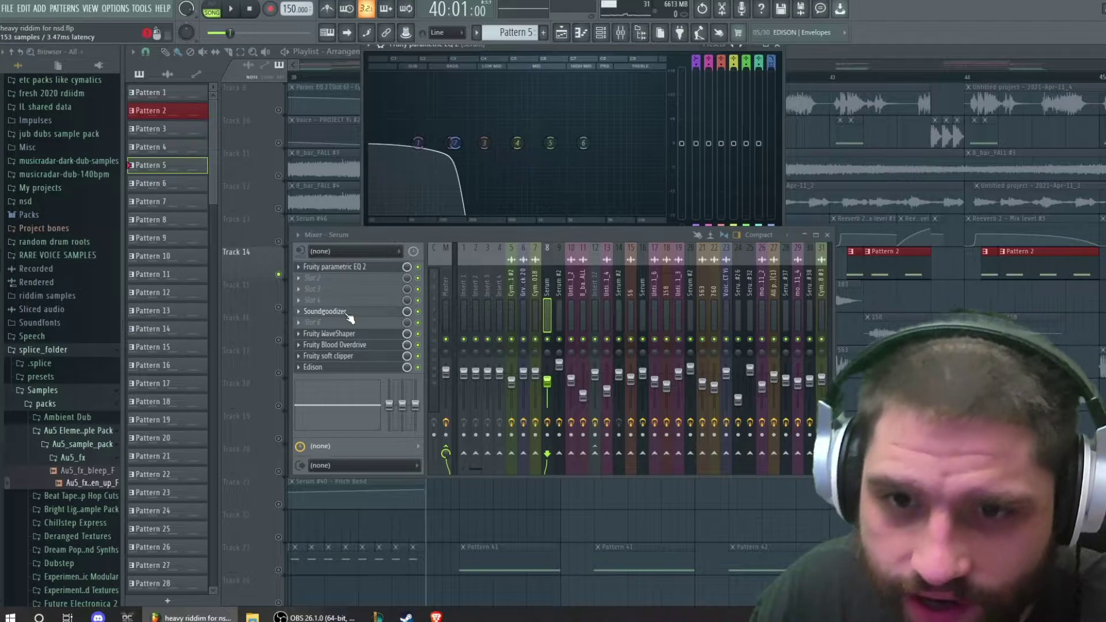
pyautogui.click(350, 317)
pyautogui.moveTo(374, 240); pyautogui.dragTo(529, 331)
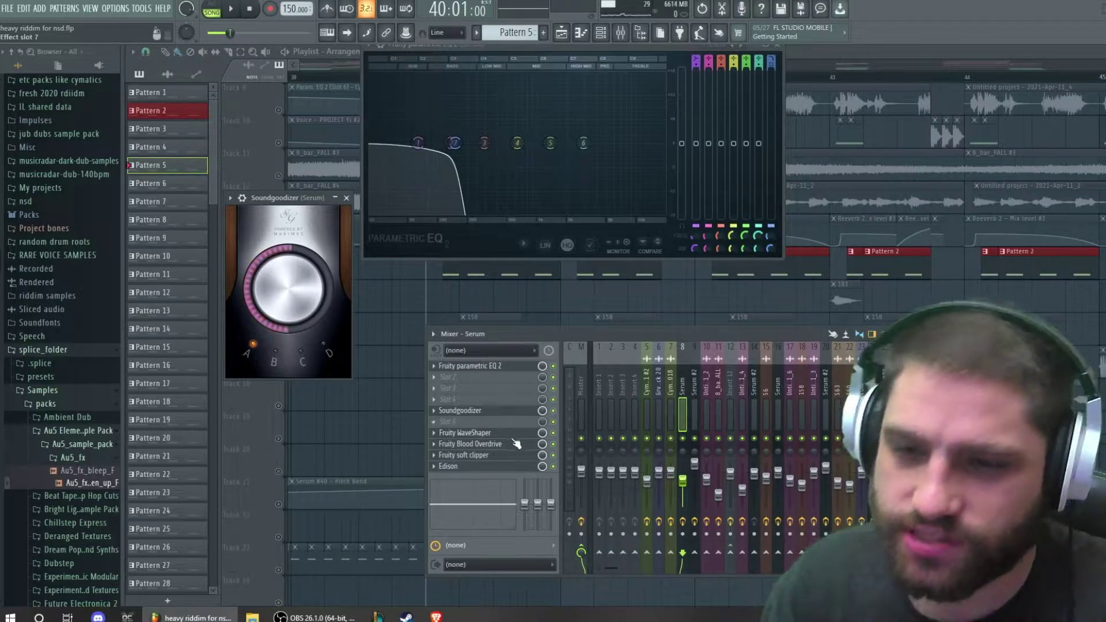
# Step: Open the WaveShaper, Blood Overdrive and soft clipper editors and arrange them so all are visible
pyautogui.click(509, 433)
pyautogui.moveTo(220, 108); pyautogui.dragTo(407, 127)
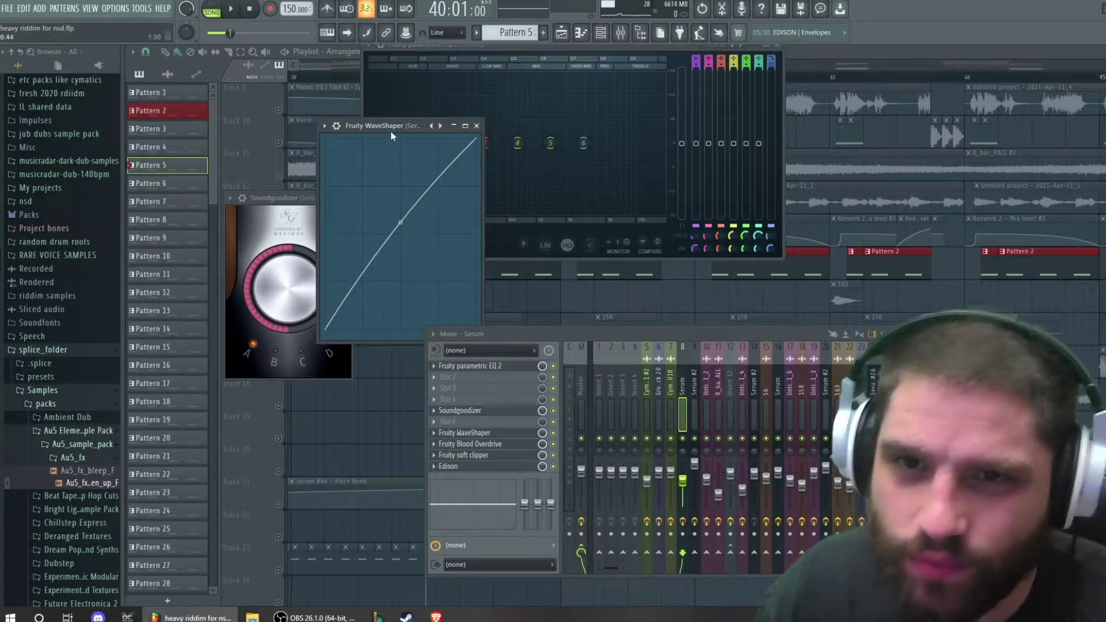
pyautogui.moveTo(391, 131); pyautogui.dragTo(435, 124)
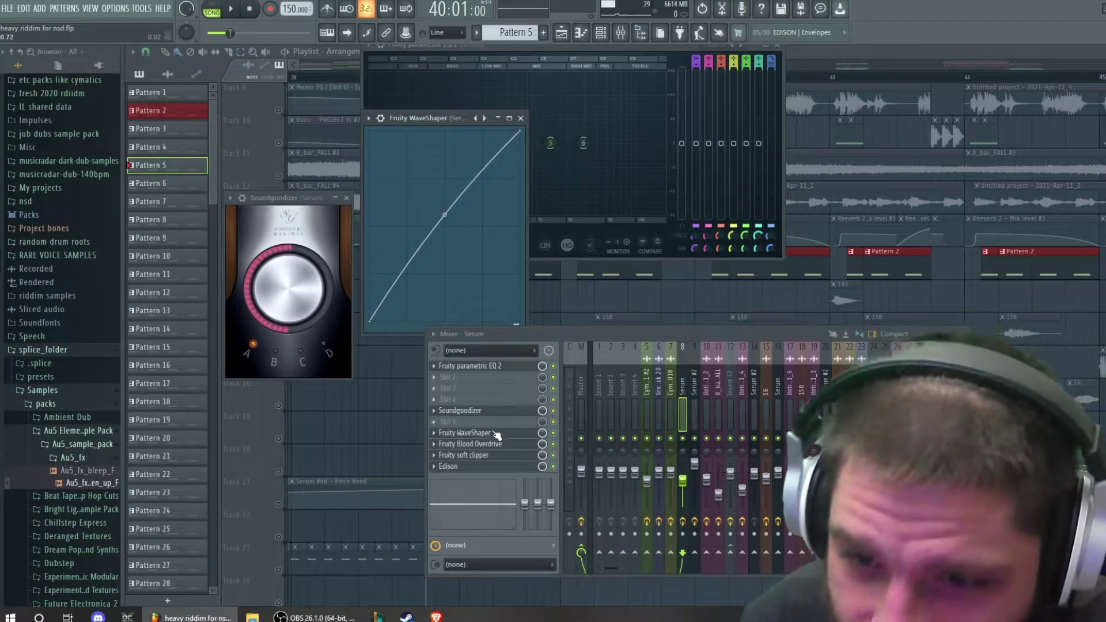
pyautogui.click(497, 445)
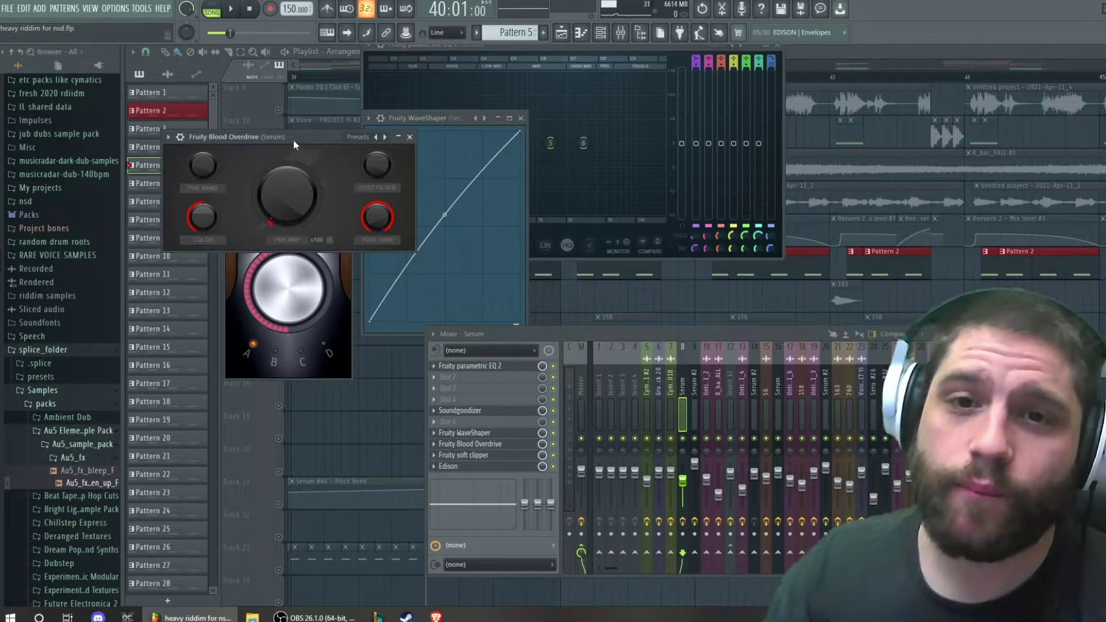
pyautogui.moveTo(293, 140); pyautogui.dragTo(512, 168)
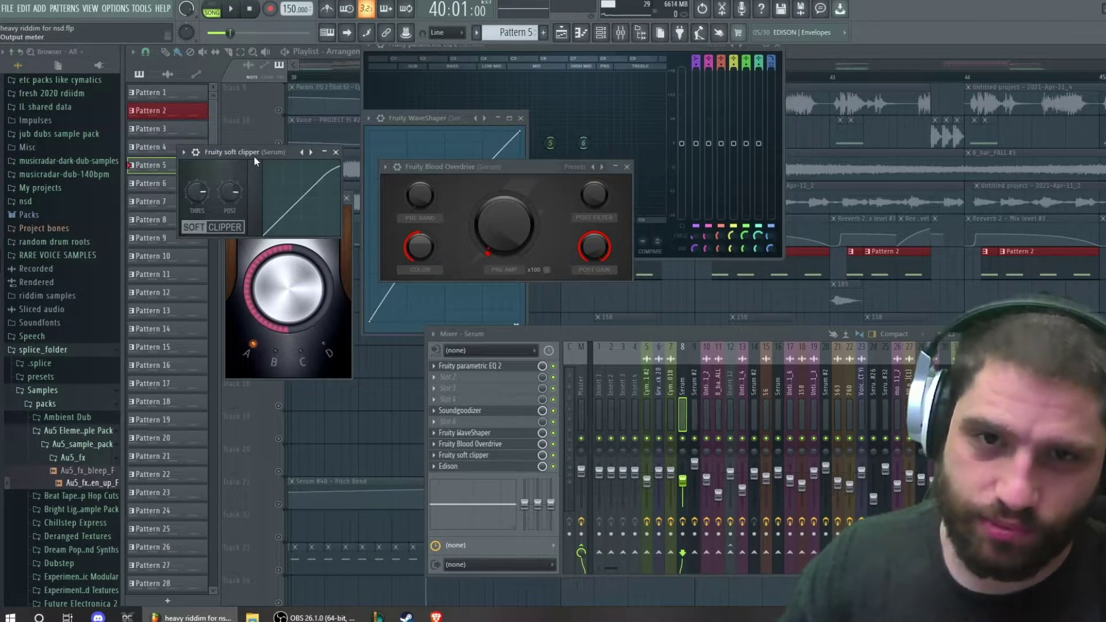
pyautogui.moveTo(254, 157); pyautogui.dragTo(249, 91)
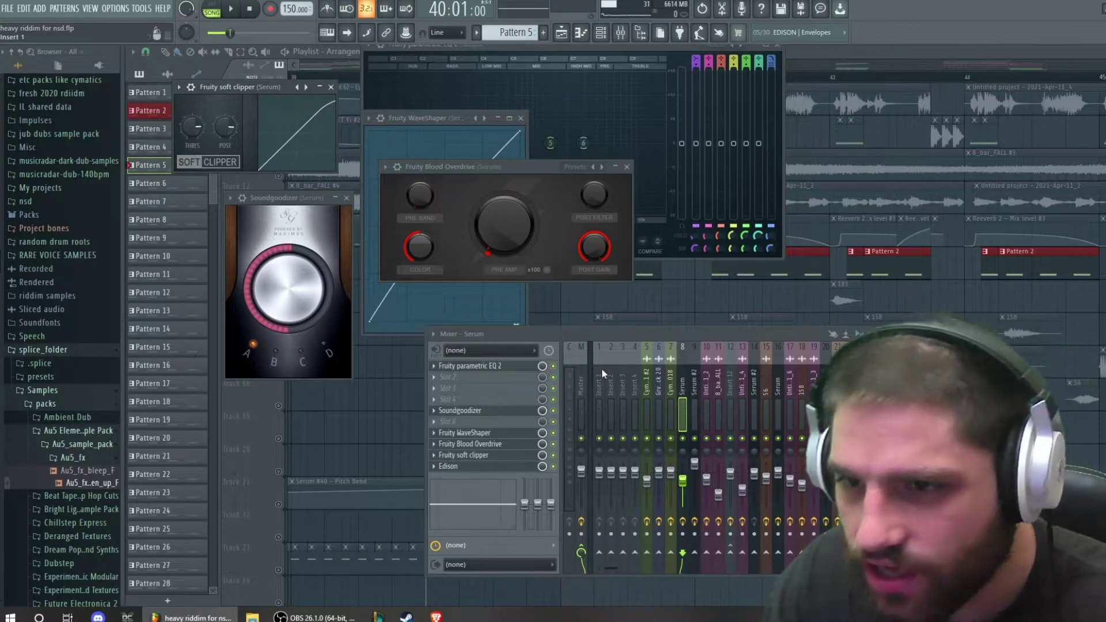
pyautogui.moveTo(620, 346); pyautogui.dragTo(747, 364)
pyautogui.scroll(-2, 495, 453)
pyautogui.scroll(-1, 468, 457)
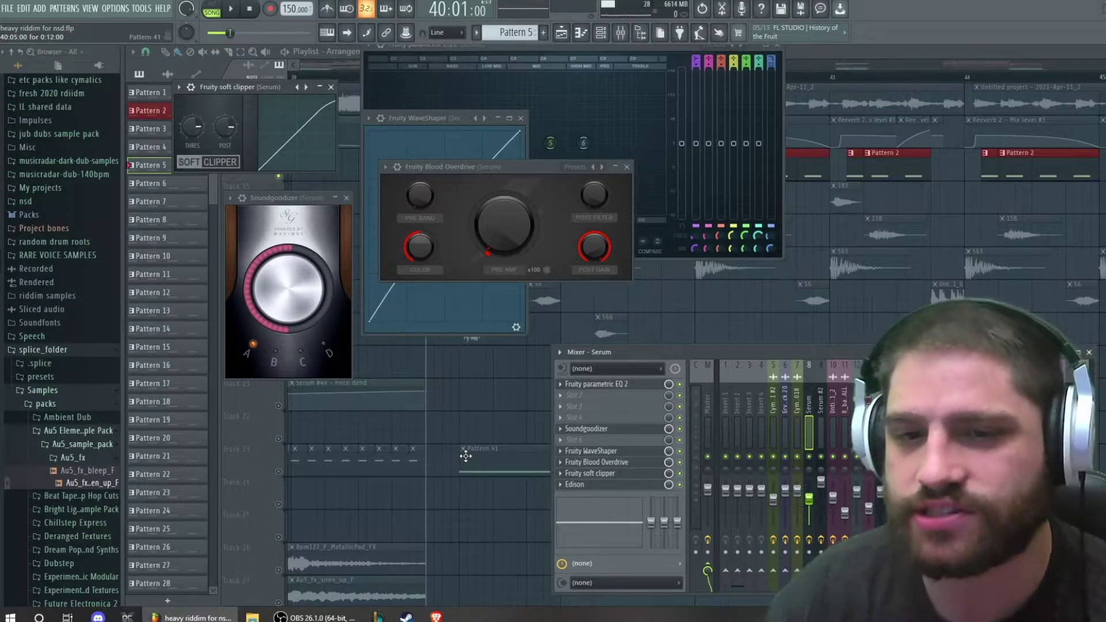
# Step: Close the plugin windows, solo Track 18, bring Tracks 19, 17 and 16 back in, and audition
pyautogui.press('F12')
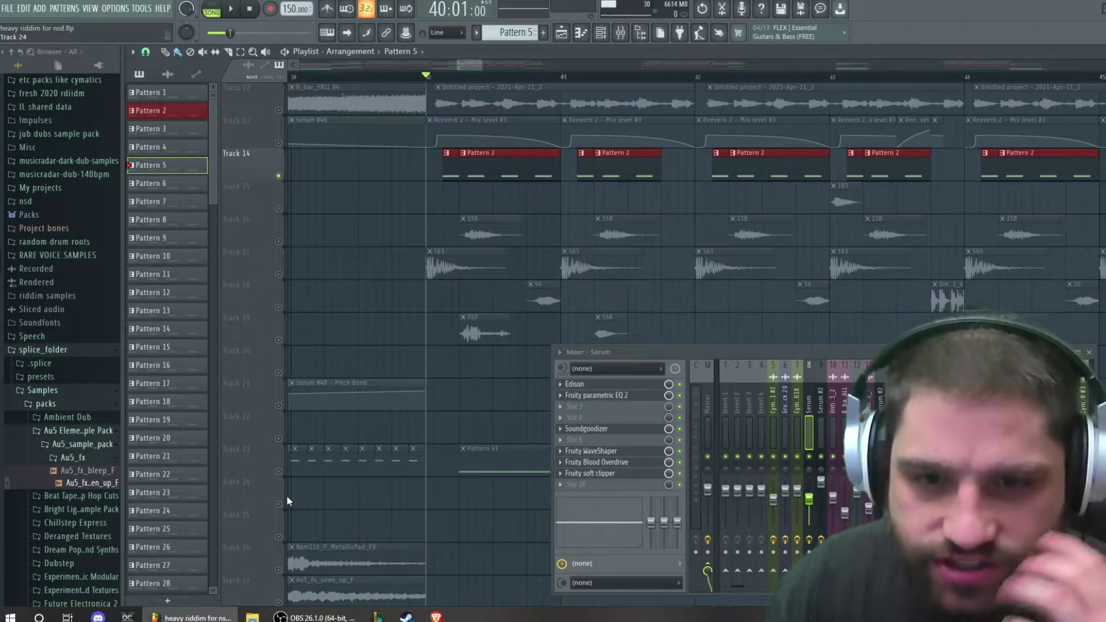
pyautogui.scroll(5, 284, 477)
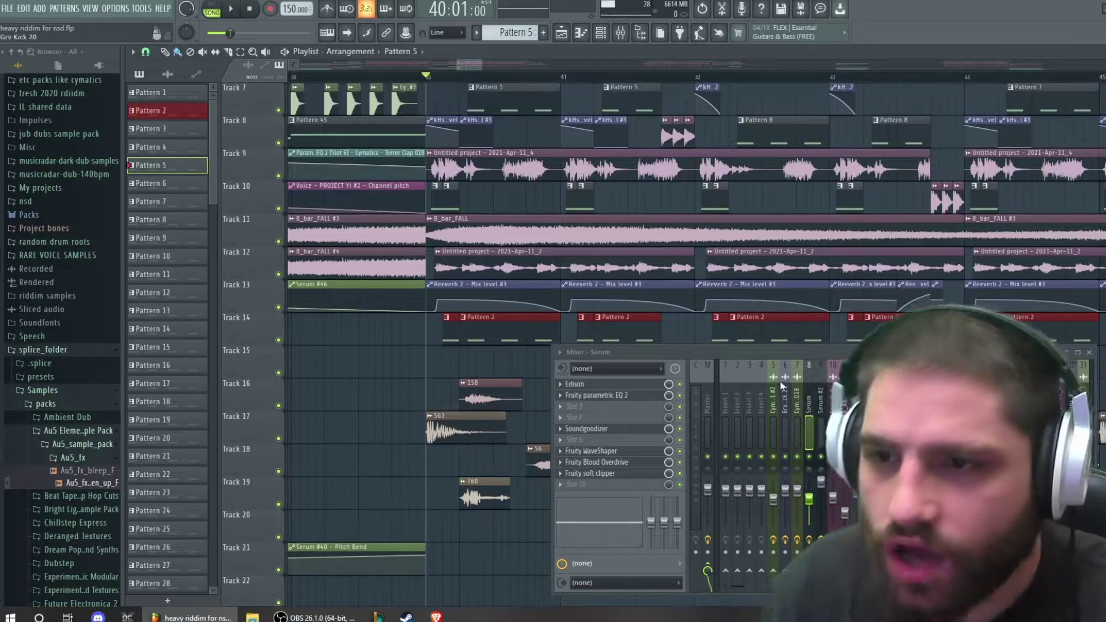
pyautogui.moveTo(782, 386); pyautogui.dragTo(757, 619)
pyautogui.keyDown('ctrl'); pyautogui.click(278, 504); pyautogui.keyUp('ctrl')
pyautogui.click(278, 472)
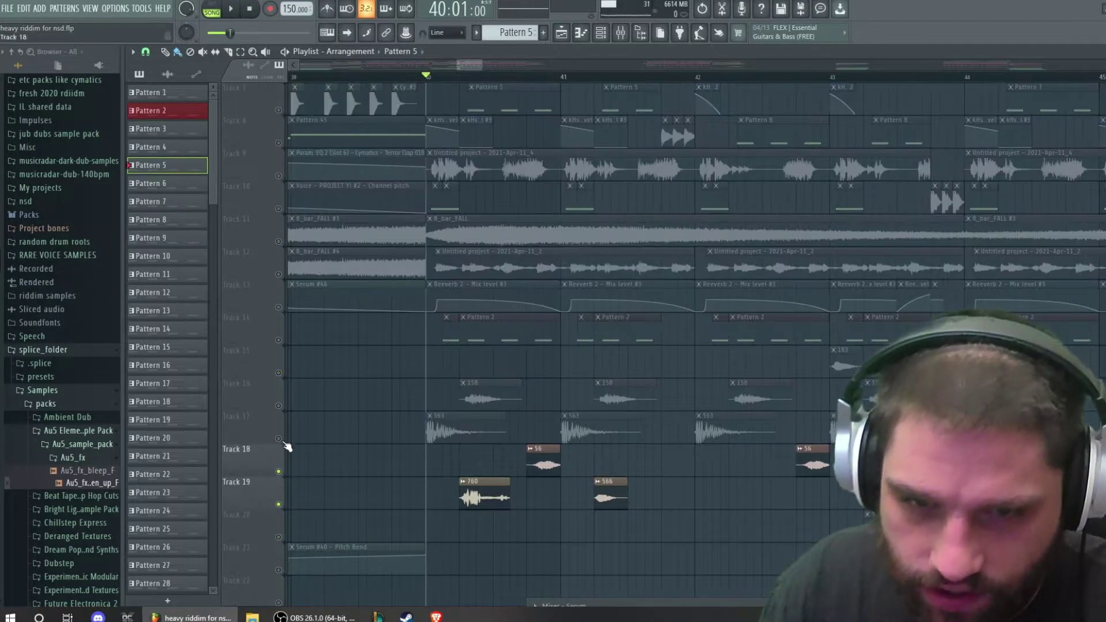
pyautogui.click(278, 438)
pyautogui.click(279, 406)
pyautogui.press('space')
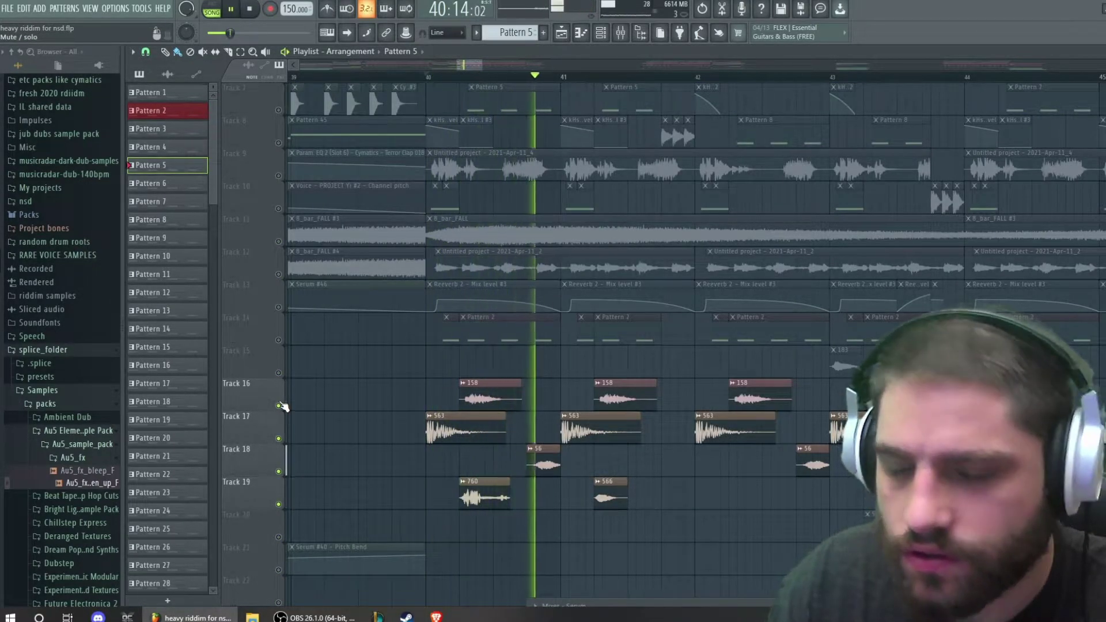
pyautogui.press('space')
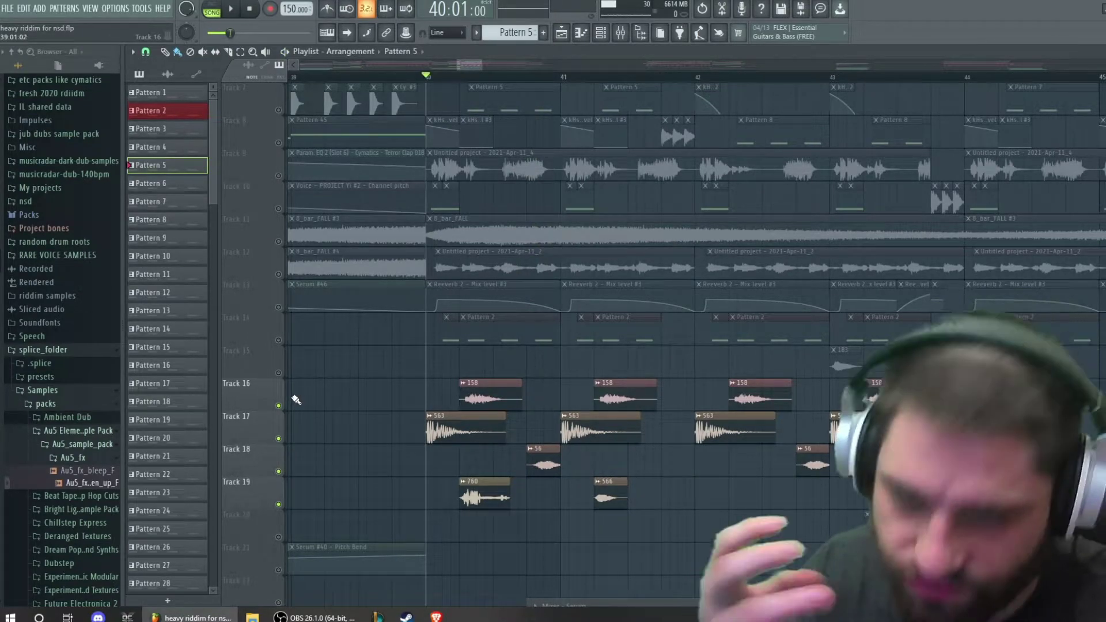
# Step: Solo Track 7, then solo Track 14 with Track 7 added back, and audition them
pyautogui.scroll(3, 295, 399)
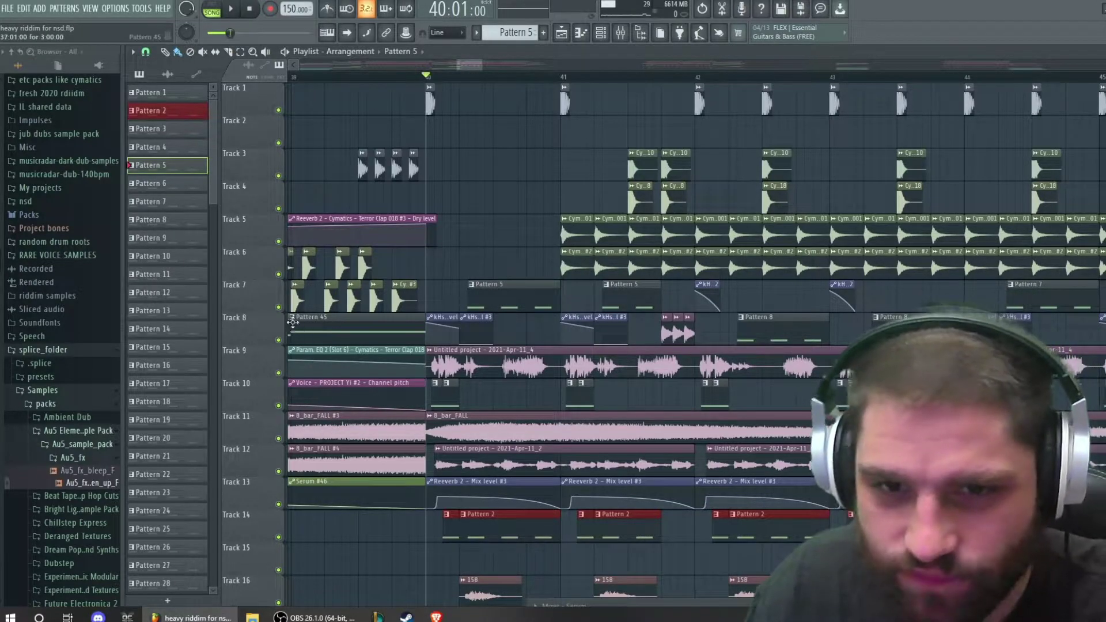
pyautogui.rightClick(279, 307)
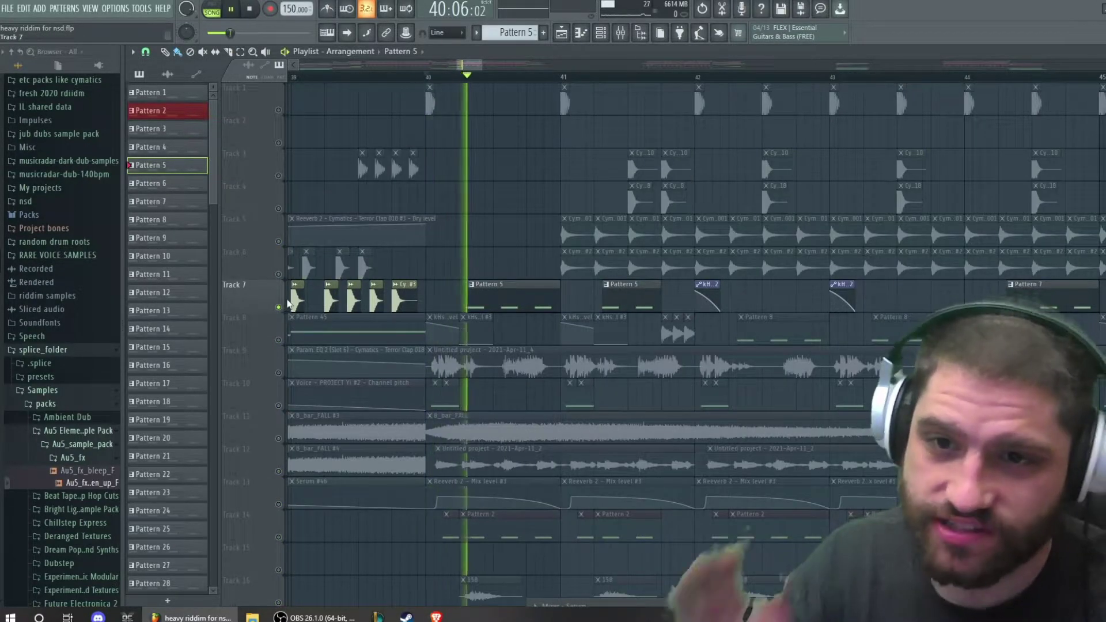
pyautogui.press('space')
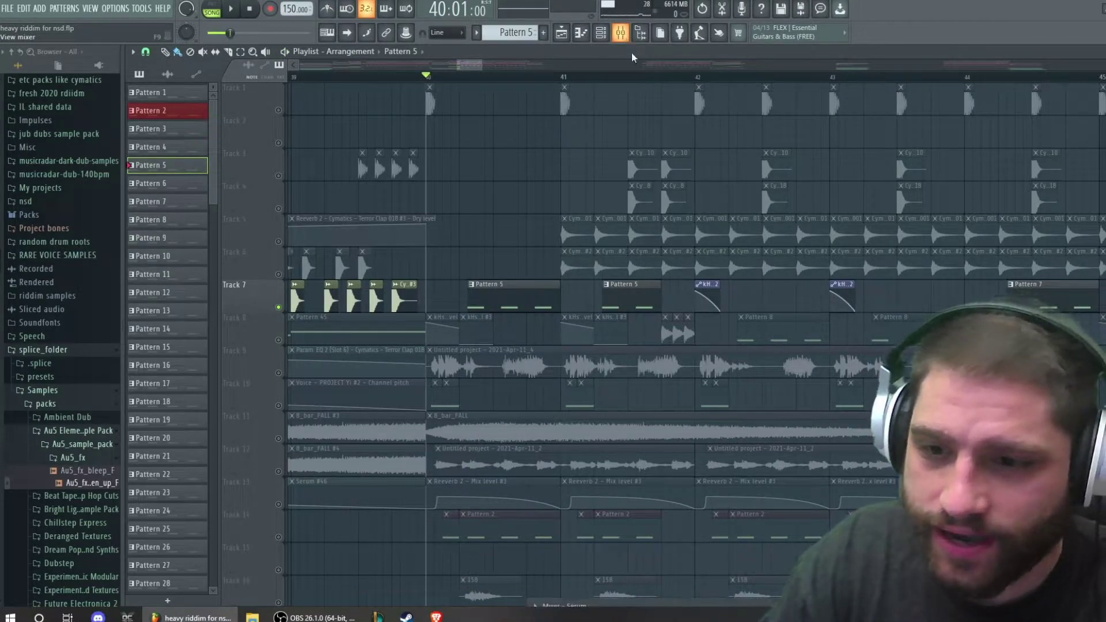
pyautogui.moveTo(736, 597); pyautogui.dragTo(603, 219)
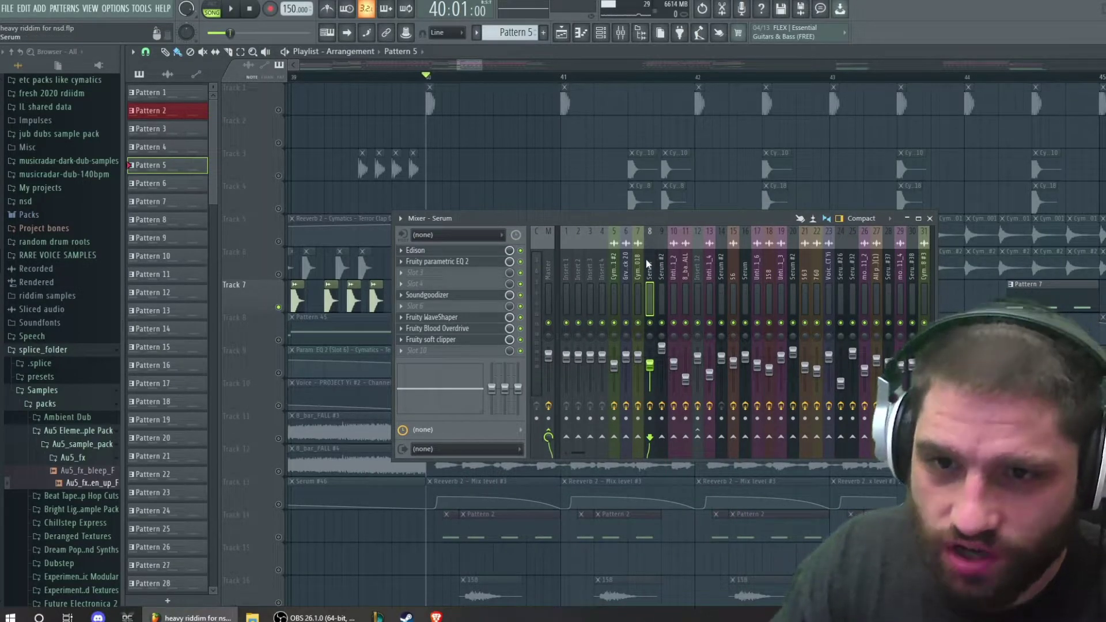
pyautogui.press('space')
pyautogui.press('space')
pyautogui.moveTo(647, 216); pyautogui.dragTo(758, 211)
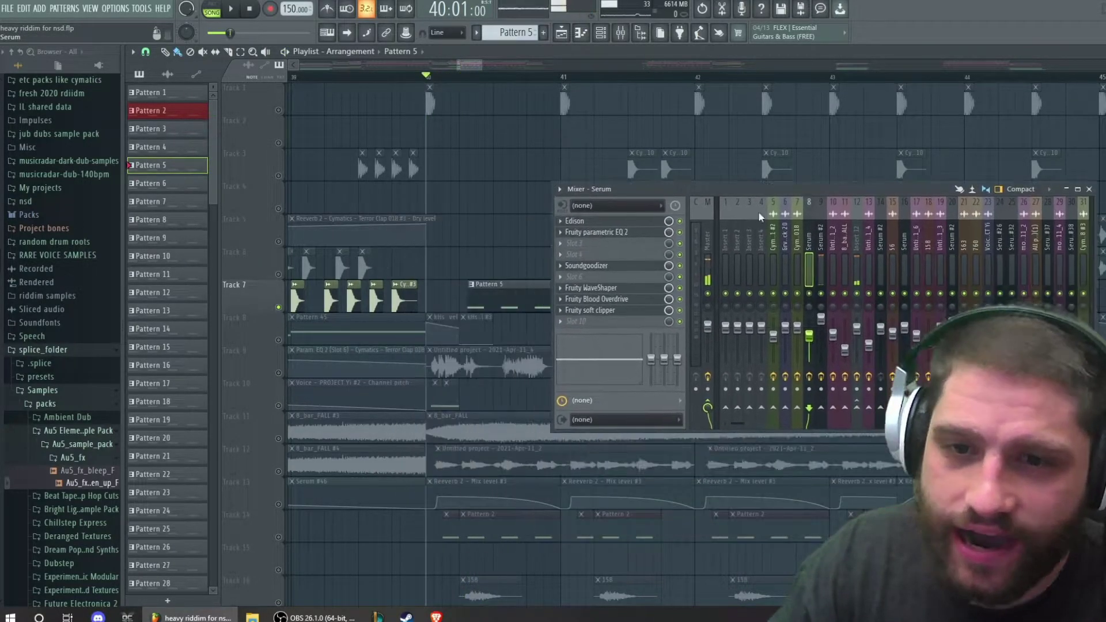
pyautogui.scroll(-4, 423, 334)
pyautogui.rightClick(279, 406)
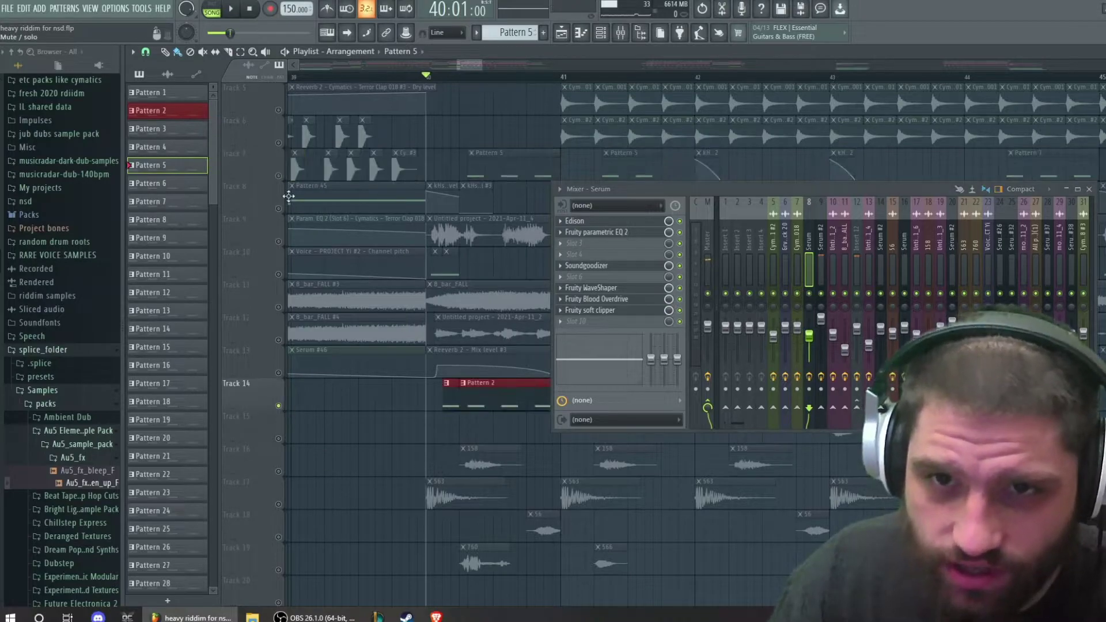
pyautogui.click(278, 176)
pyautogui.press('space')
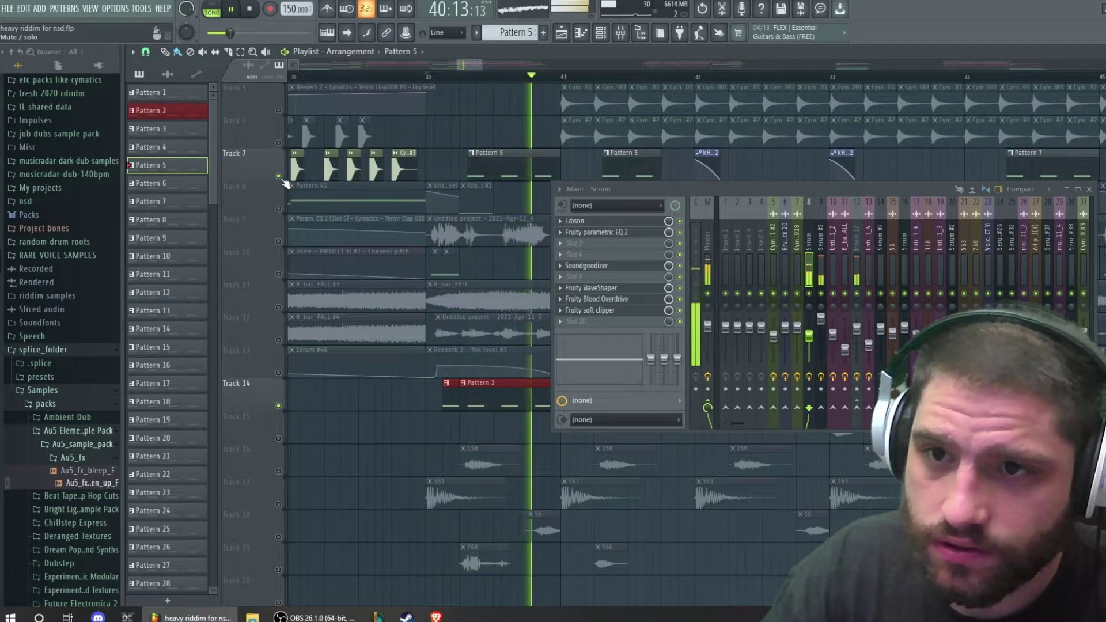
pyautogui.press('space')
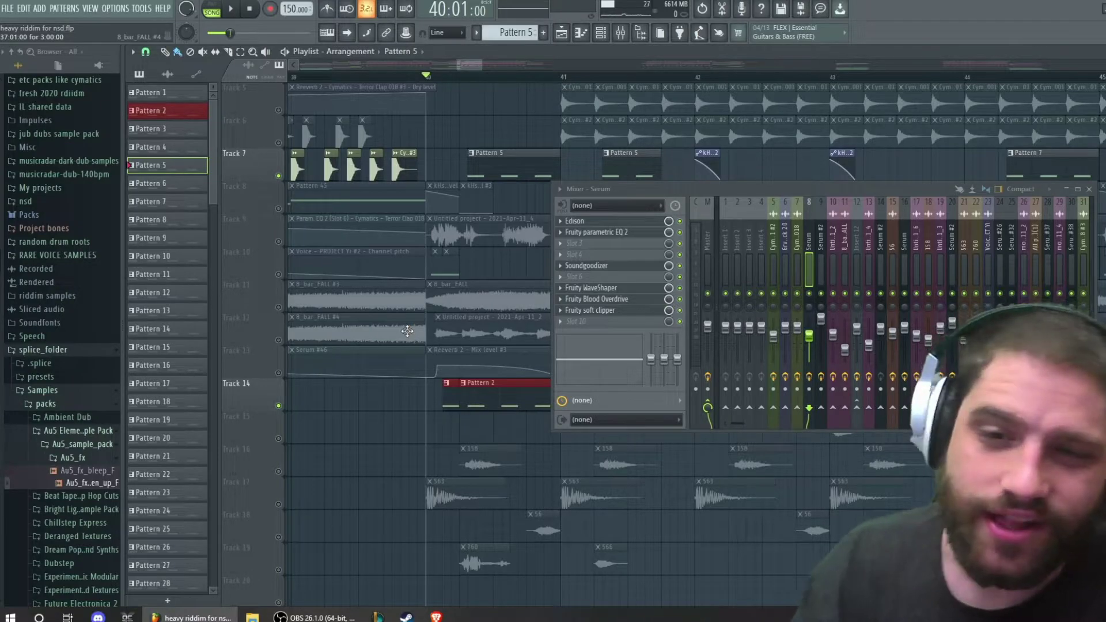
# Step: Unmute every playlist track and play the drop from bar 40
pyautogui.rightClick(281, 407)
pyautogui.press('Escape')
pyautogui.rightClick(281, 406)
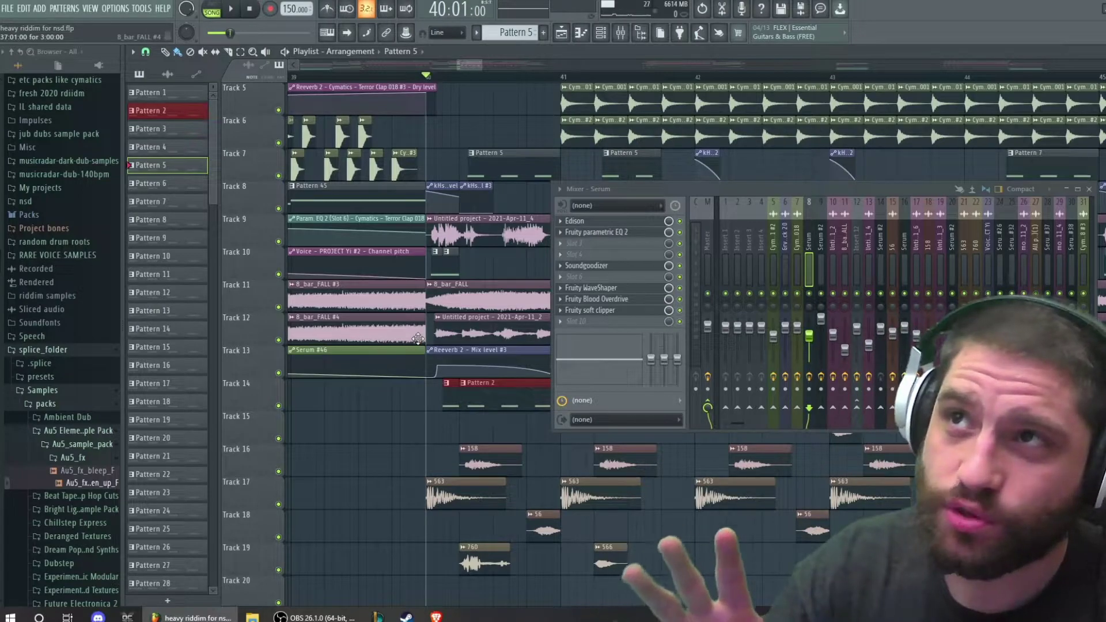
pyautogui.press('space')
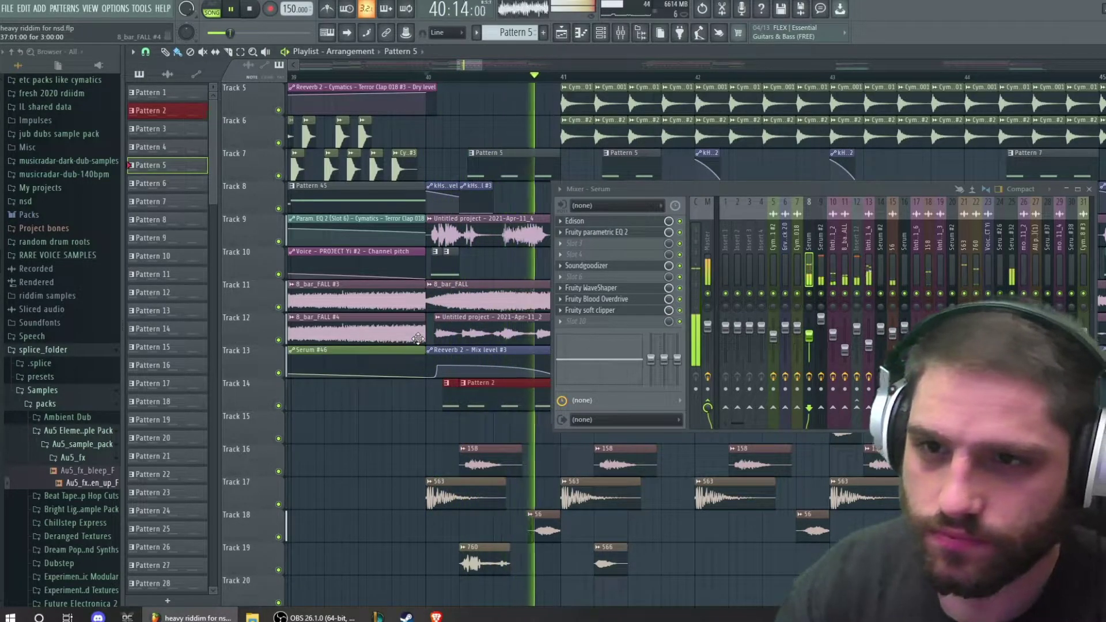
pyautogui.press('space')
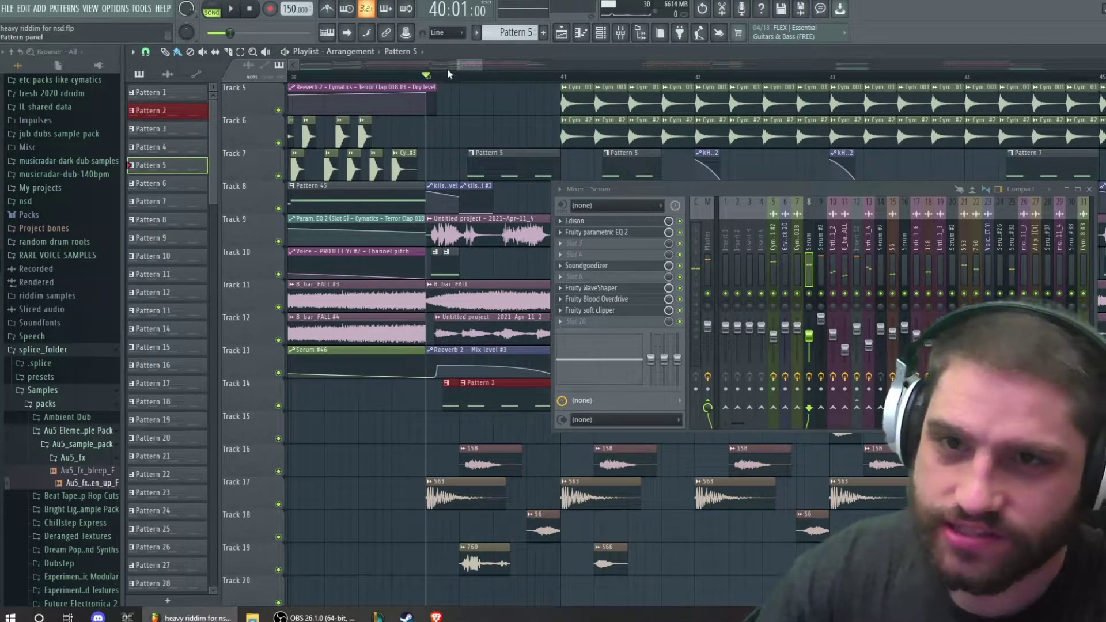
pyautogui.scroll(-5, 238, 424)
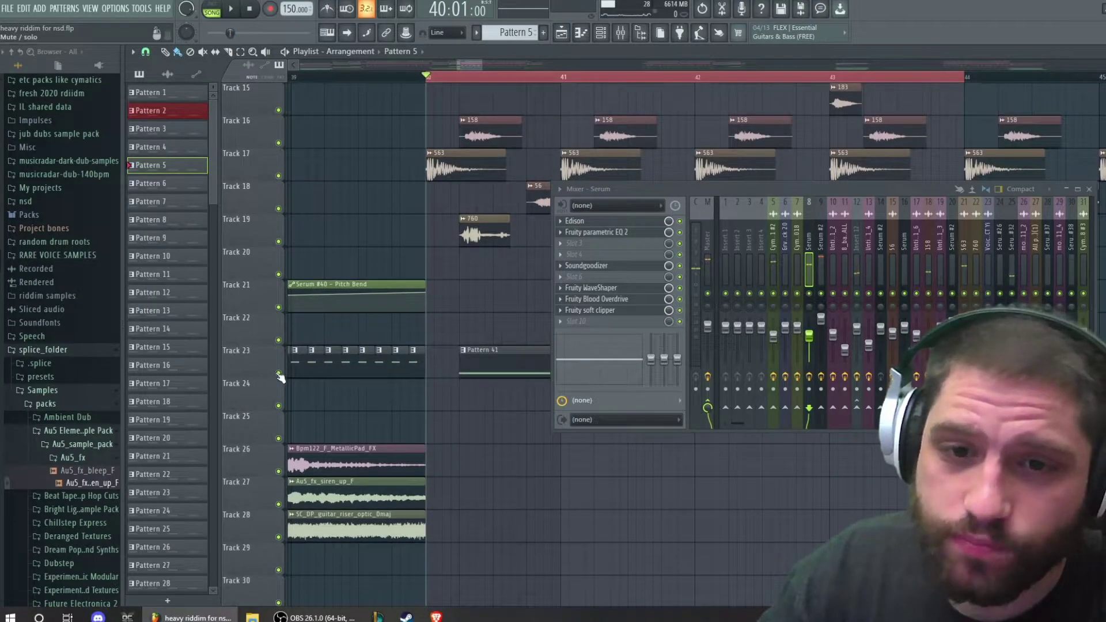
# Step: Solo Track 23 and audition it alone from bar 40
pyautogui.rightClick(278, 373)
pyautogui.moveTo(769, 192); pyautogui.dragTo(645, 481)
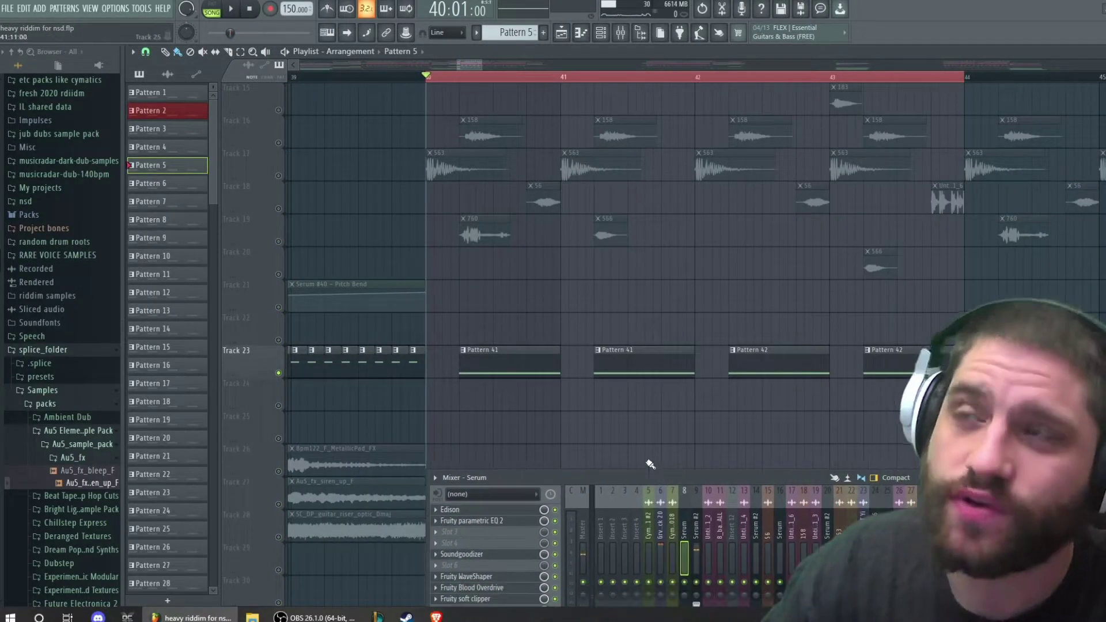
pyautogui.press('space')
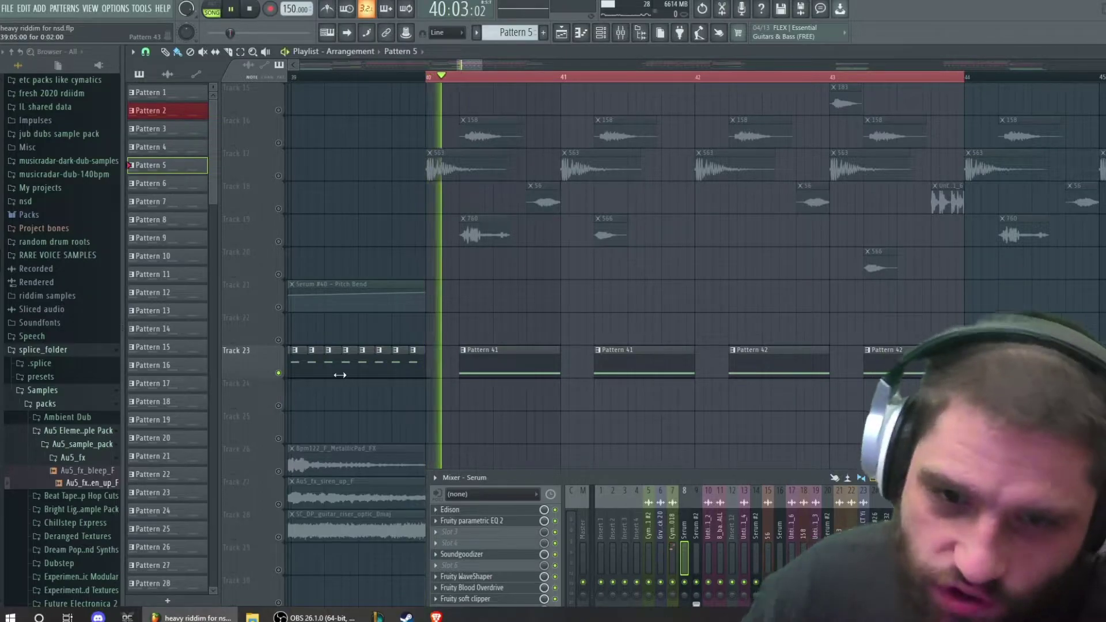
pyautogui.press('space')
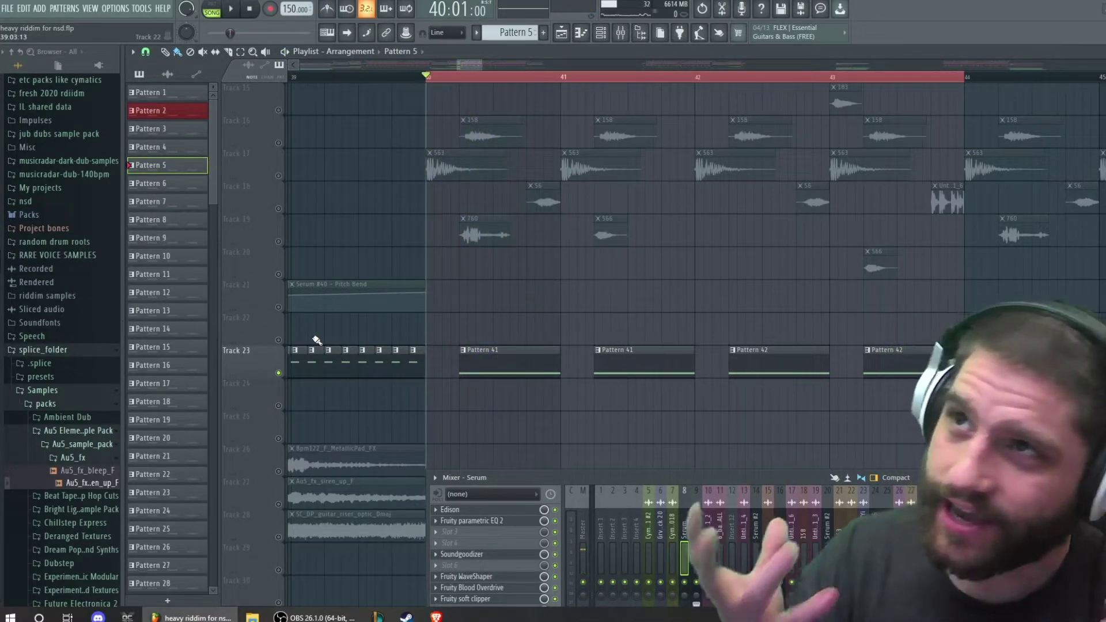
pyautogui.press('space')
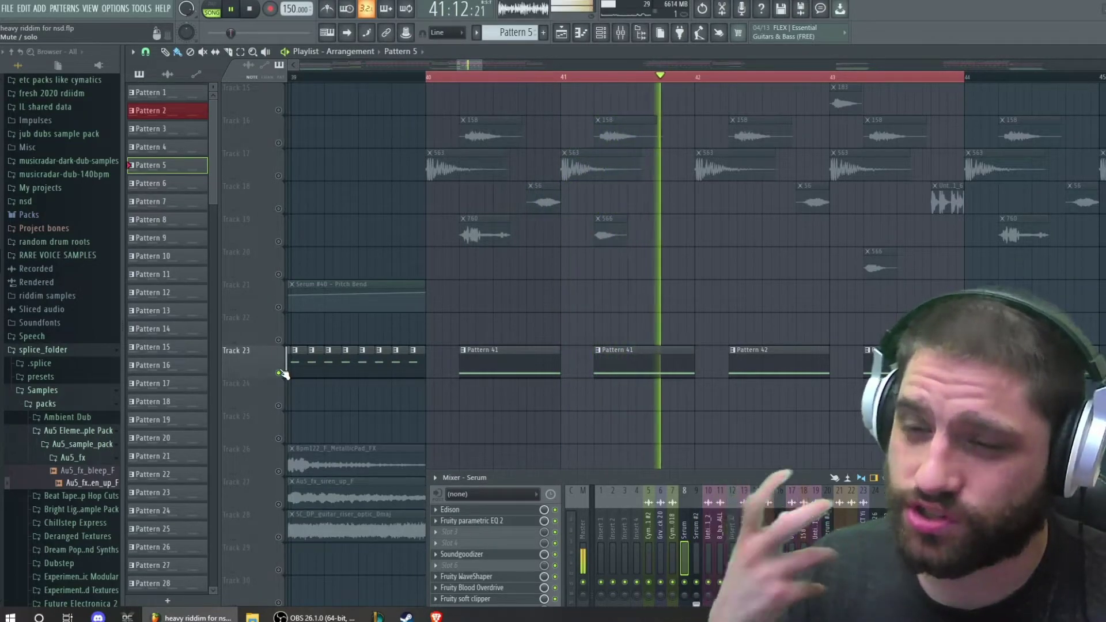
pyautogui.press('space')
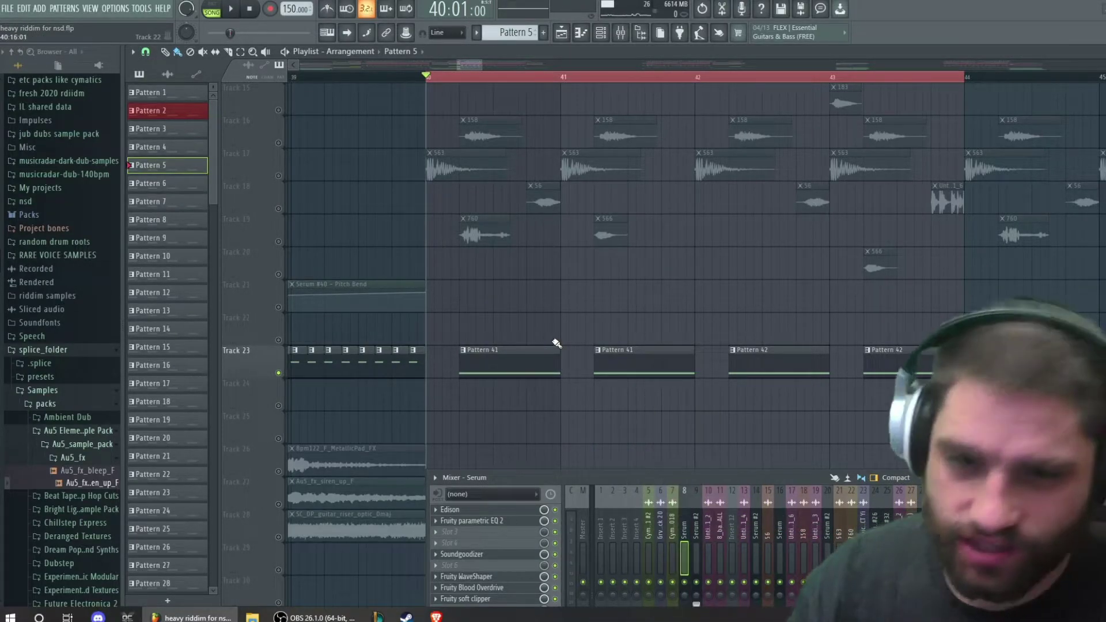
# Step: Release the solo, play the full drop, then mute Track 23 and hear the drop without it
pyautogui.rightClick(279, 374)
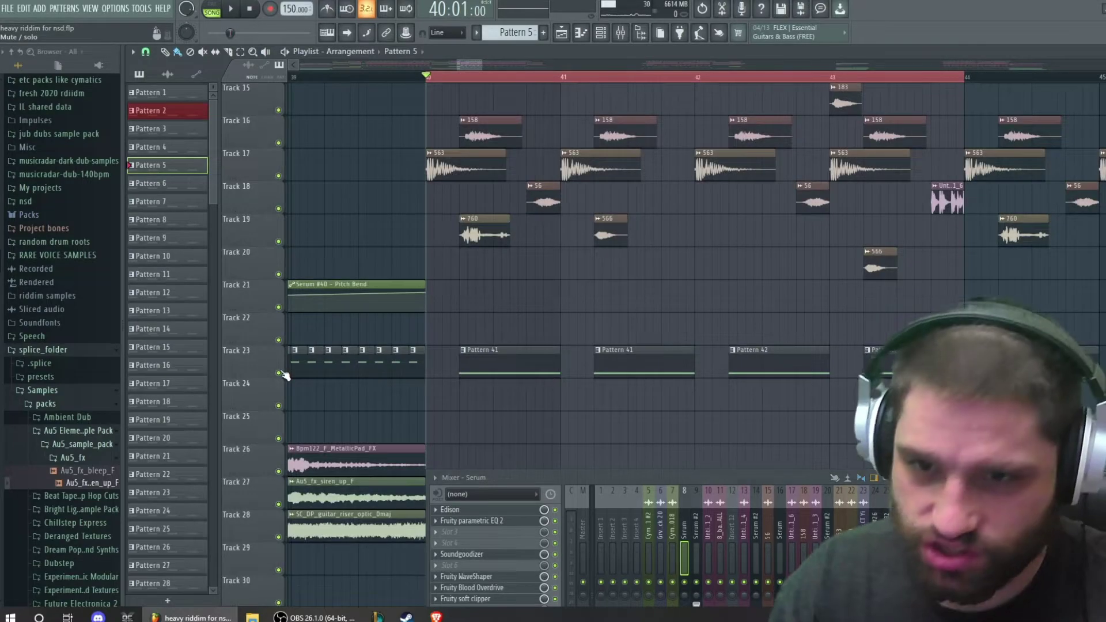
pyautogui.press('space')
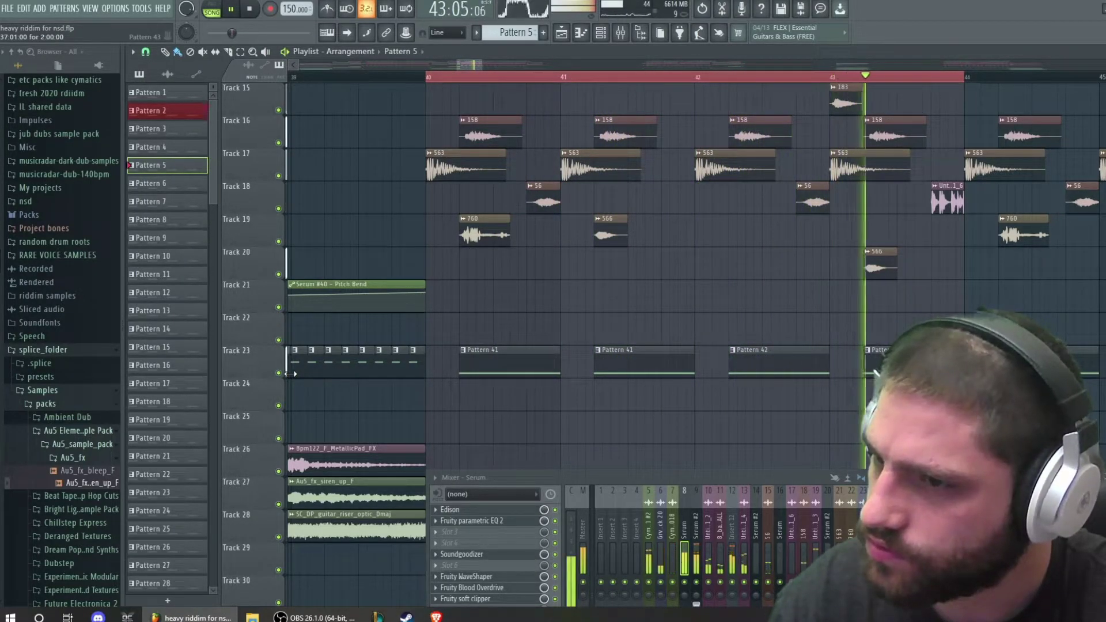
pyautogui.press('space')
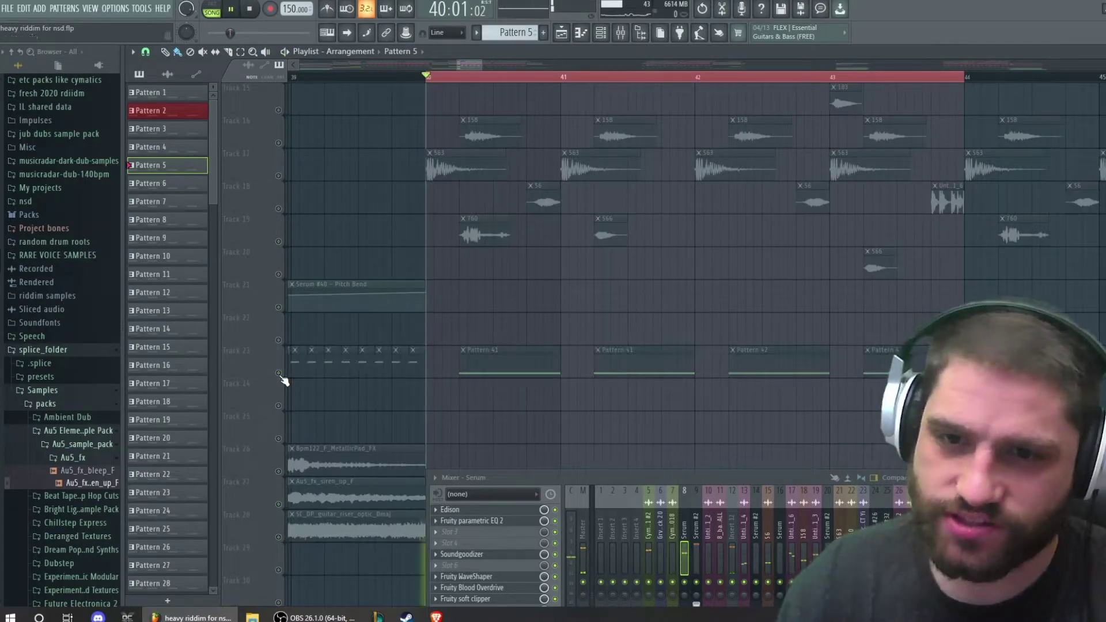
pyautogui.press('space')
pyautogui.click(279, 374)
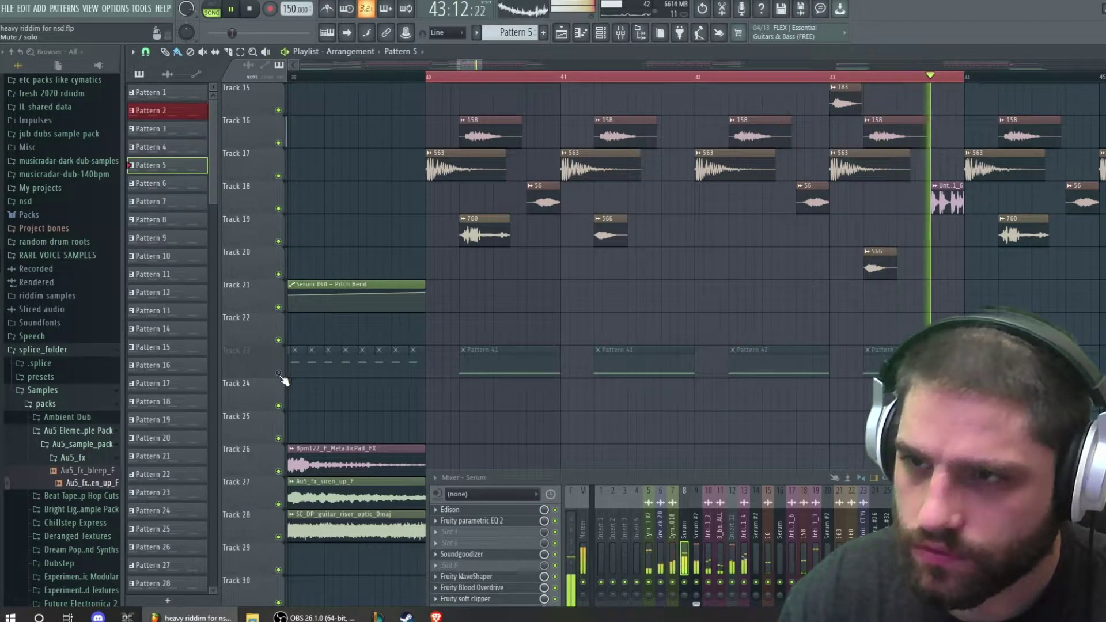
pyautogui.press('space')
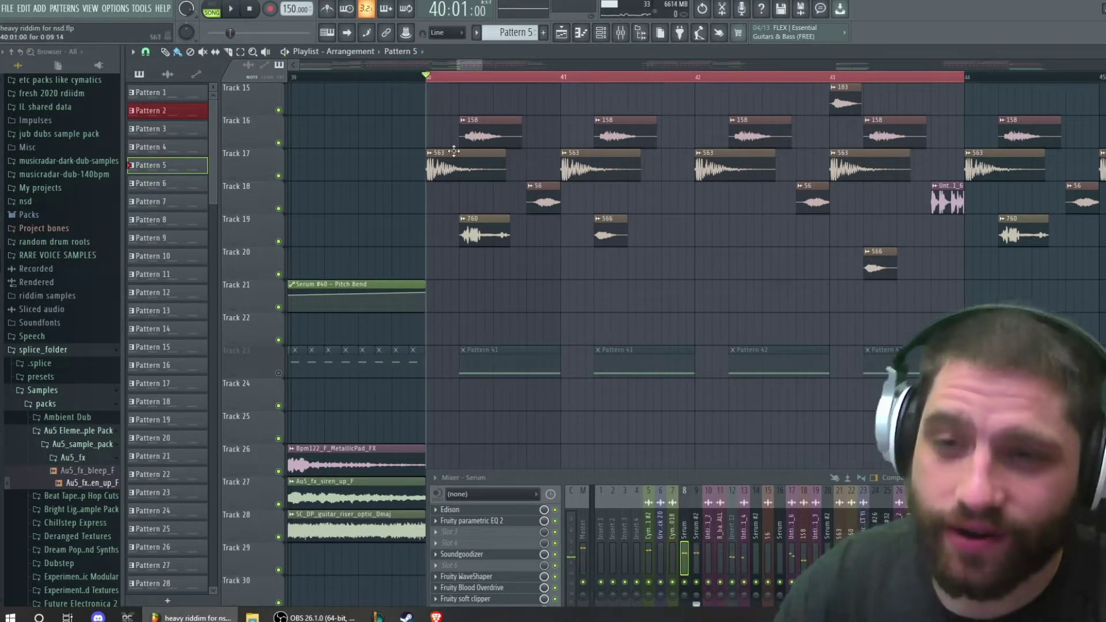
pyautogui.press('space')
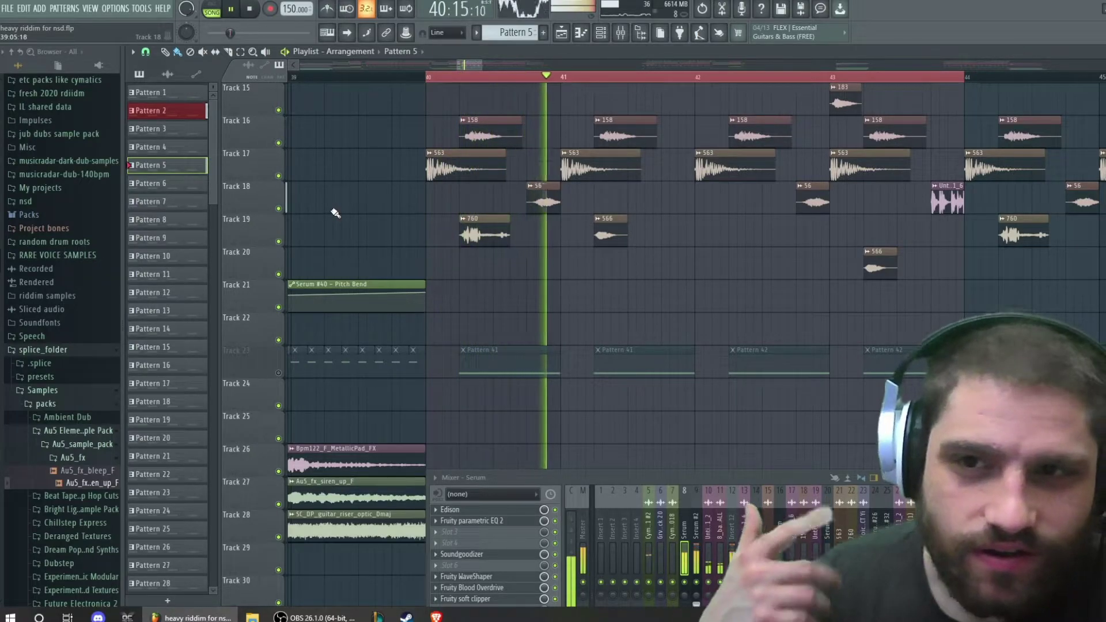
pyautogui.press('space')
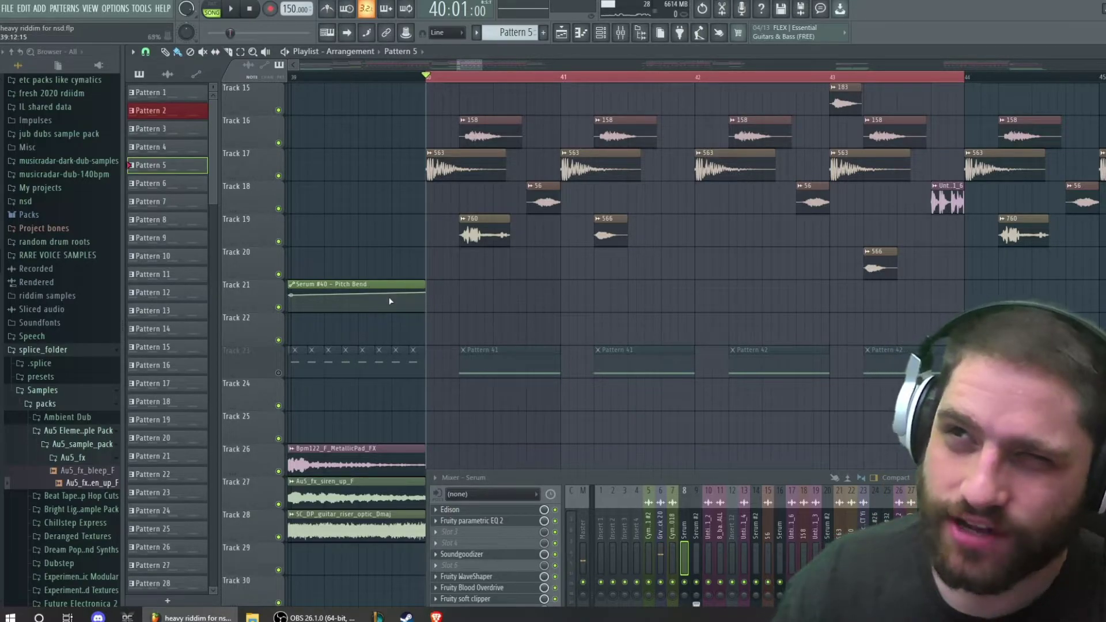
# Step: Open Serum #32 for Pattern 41, audition the bass, and check its FX Distortion before returning to OSC
pyautogui.doubleClick(486, 350)
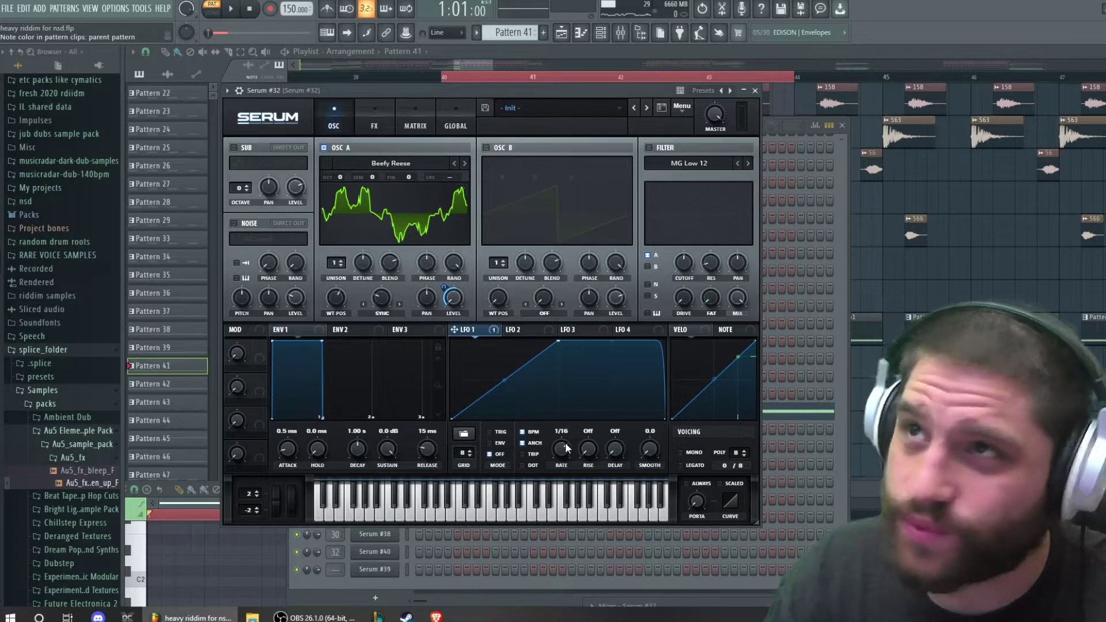
pyautogui.press('space')
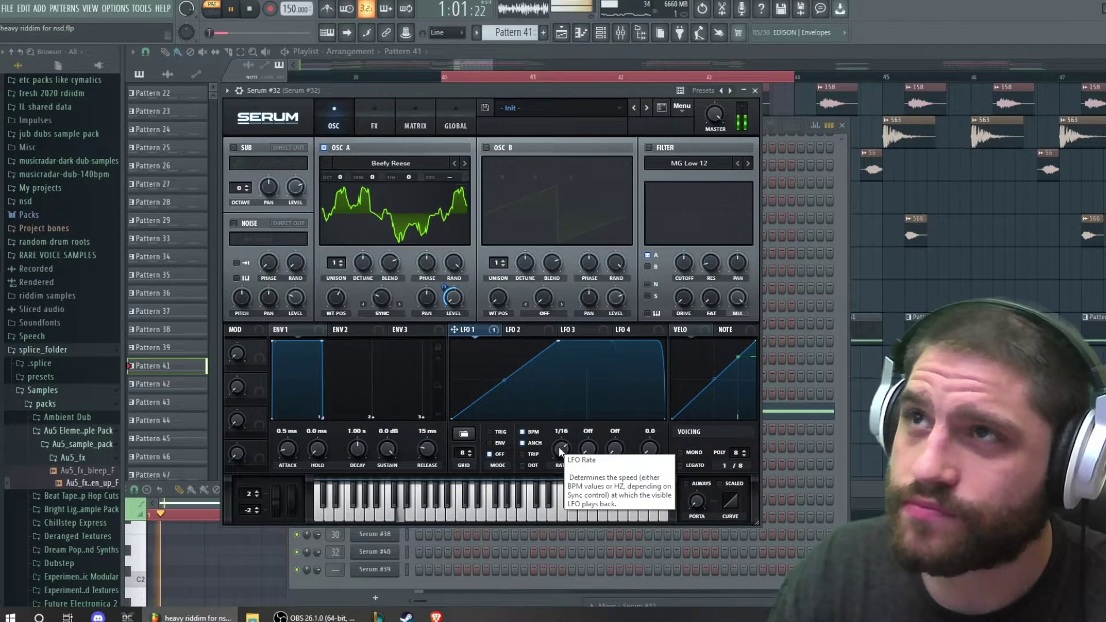
pyautogui.click(362, 123)
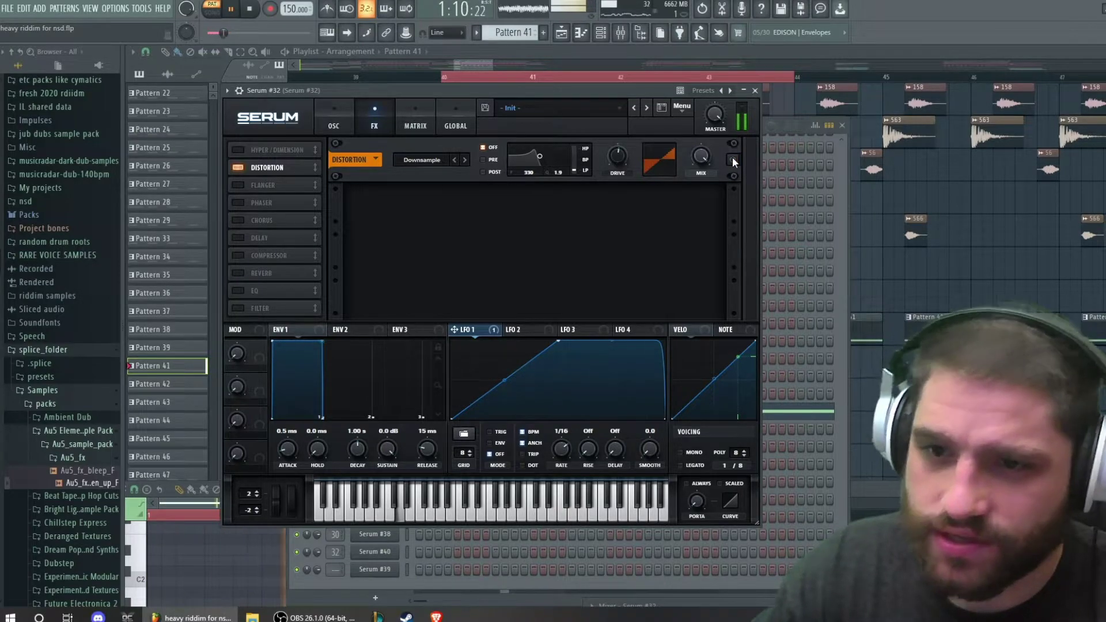
pyautogui.click(334, 121)
pyautogui.press('space')
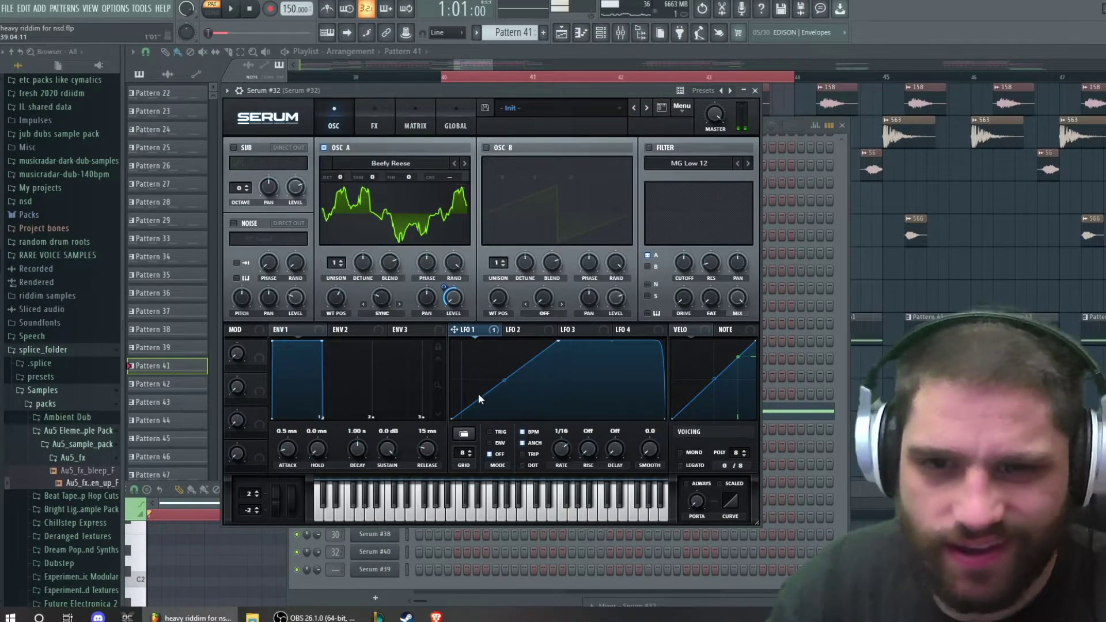
pyautogui.press('space')
pyautogui.press('space')
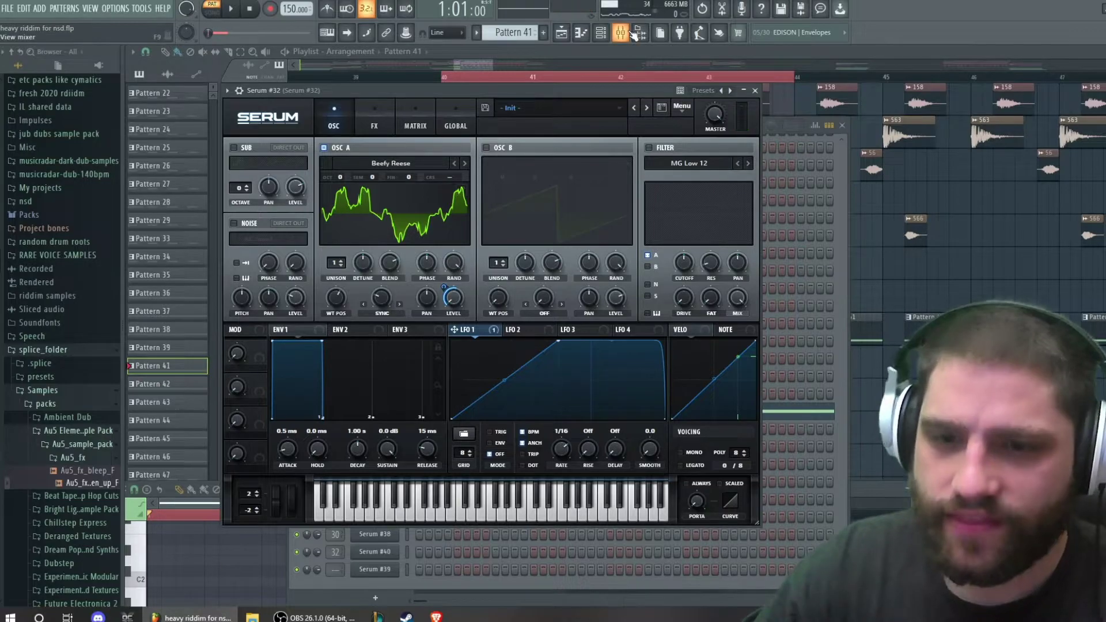
# Step: Audition Pattern 41 through the Fruity parametric EQ 2 high-pass on Serum #32's mixer channel
pyautogui.press('F9')
pyautogui.press('space')
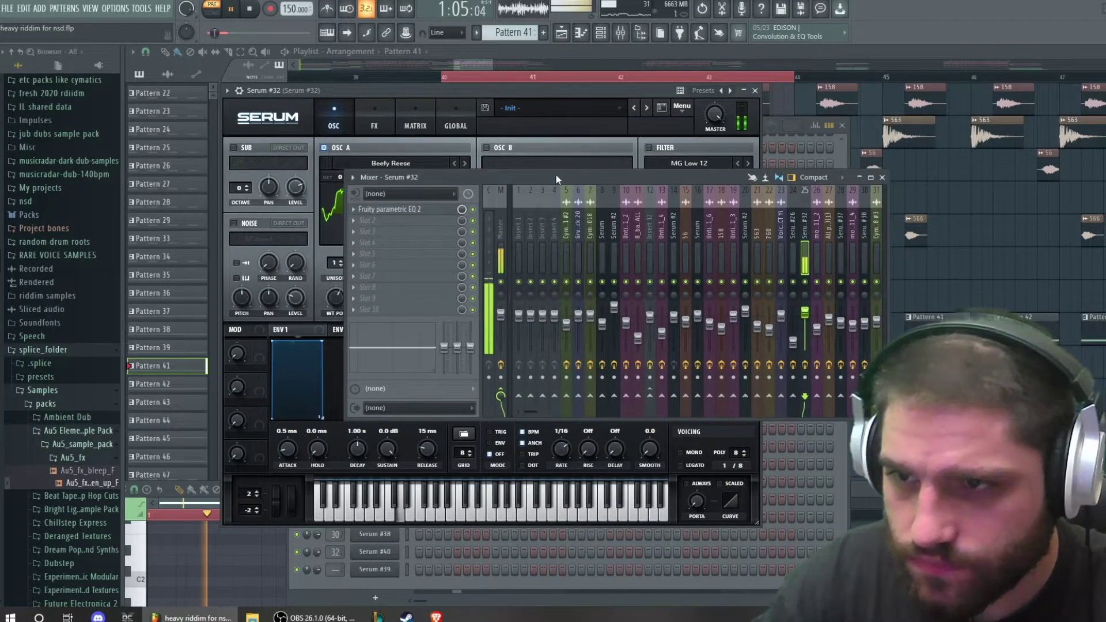
pyautogui.press('space')
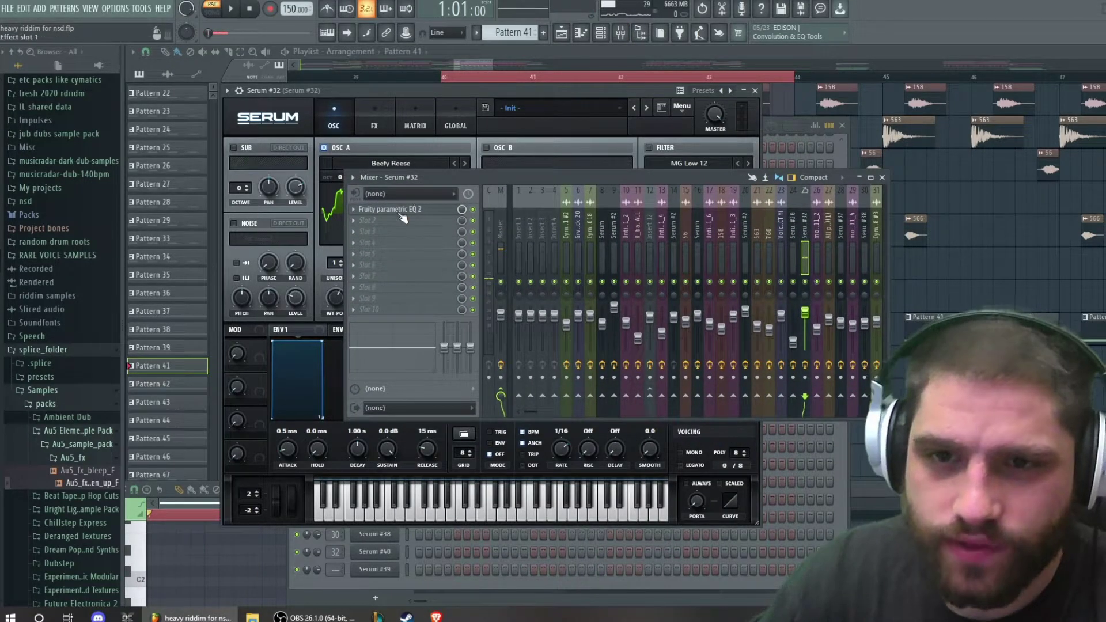
pyautogui.click(390, 209)
pyautogui.press('space')
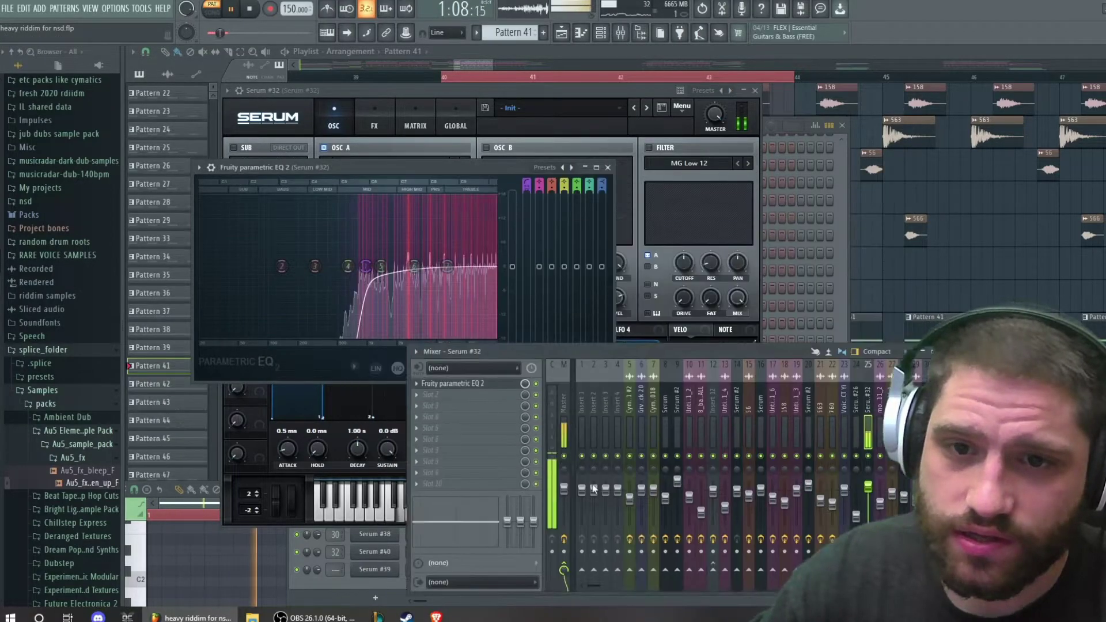
pyautogui.press('space')
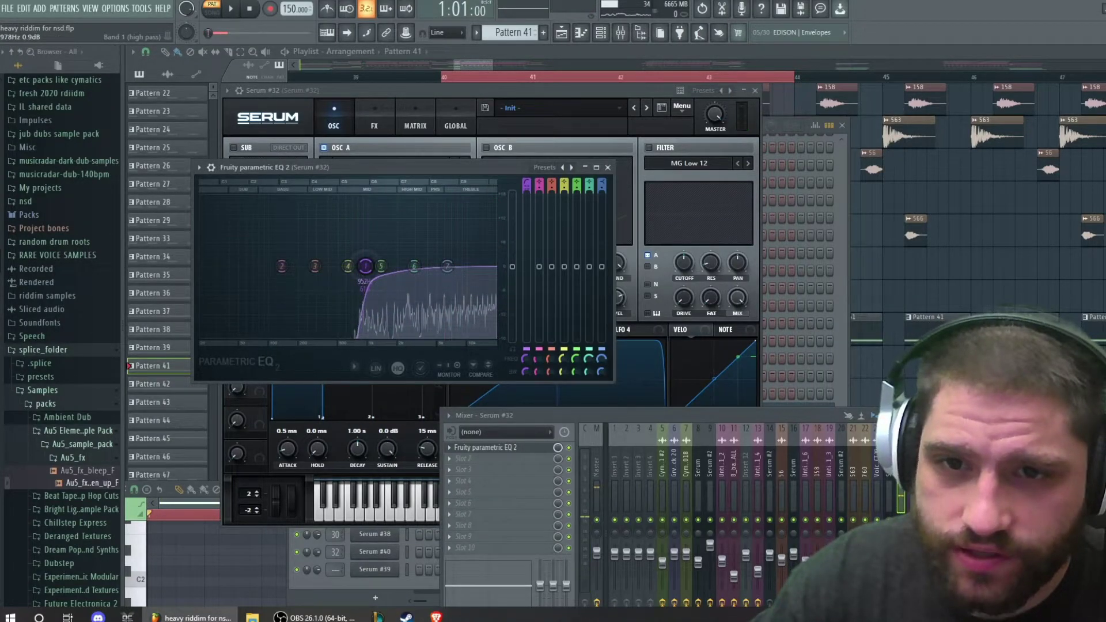
pyautogui.press('space')
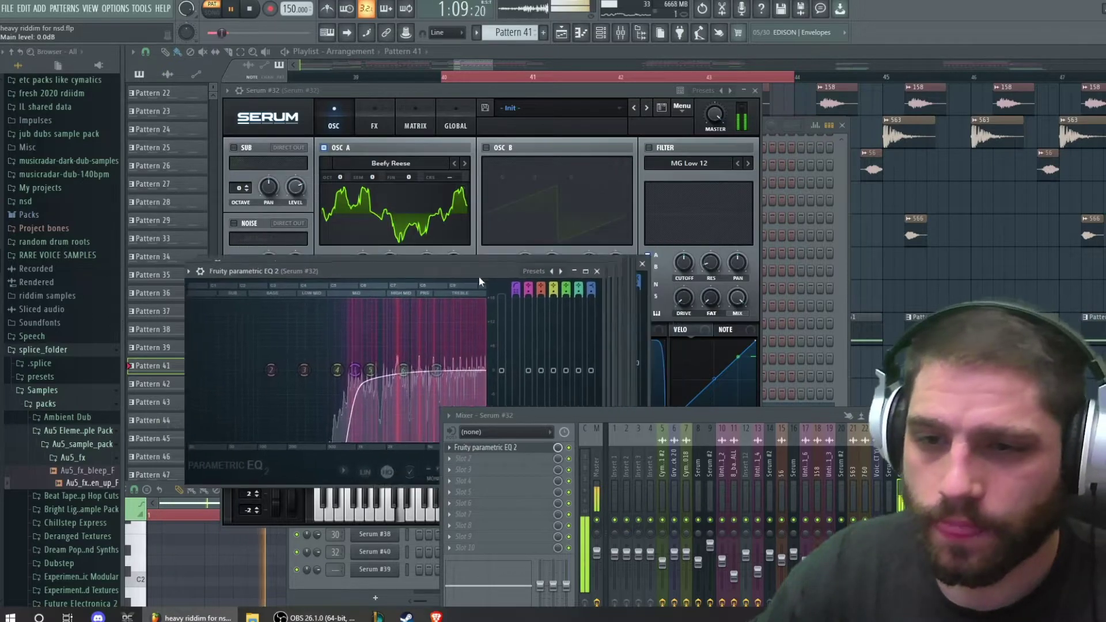